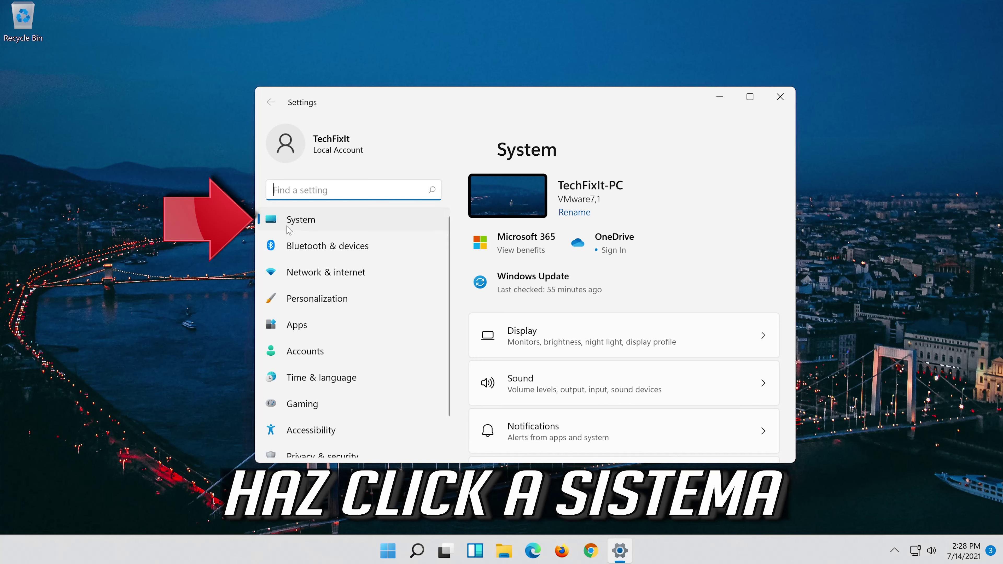
Step: Run the Playing Audio troubleshooter from the other troubleshooters in the System settings
click(335, 223)
scroll(576, 367, down, 10)
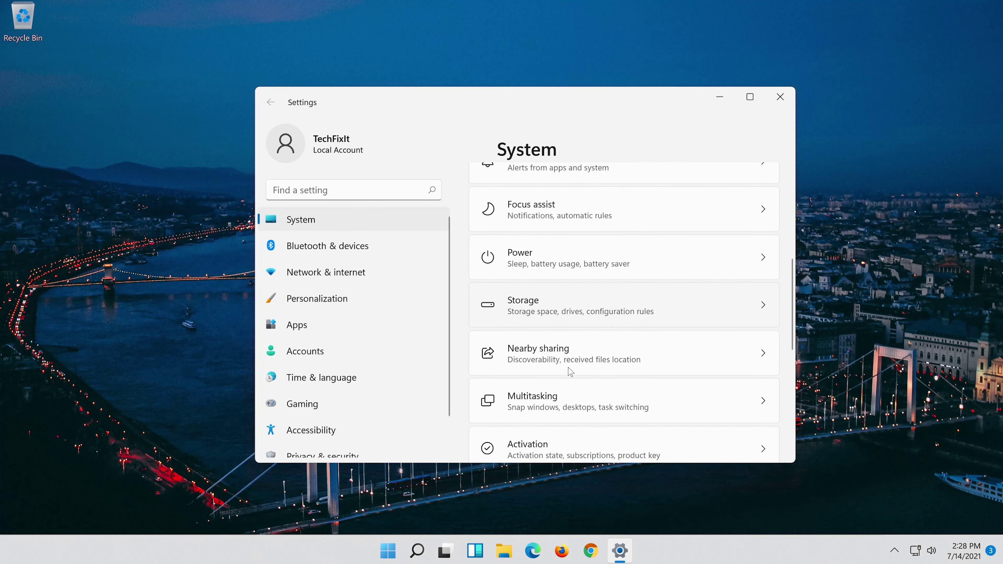
scroll(568, 371, down, 3)
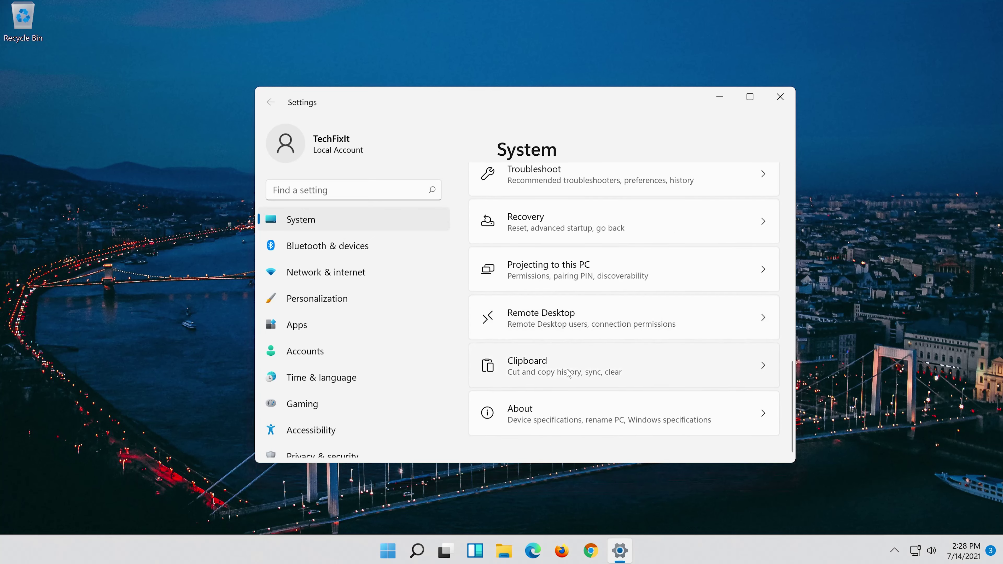
scroll(569, 374, up, 3)
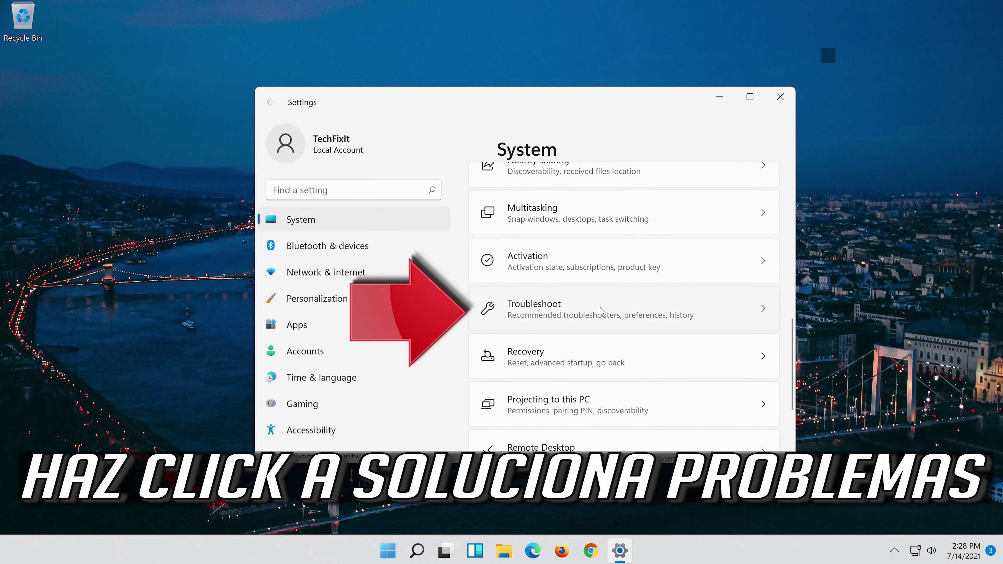
click(623, 314)
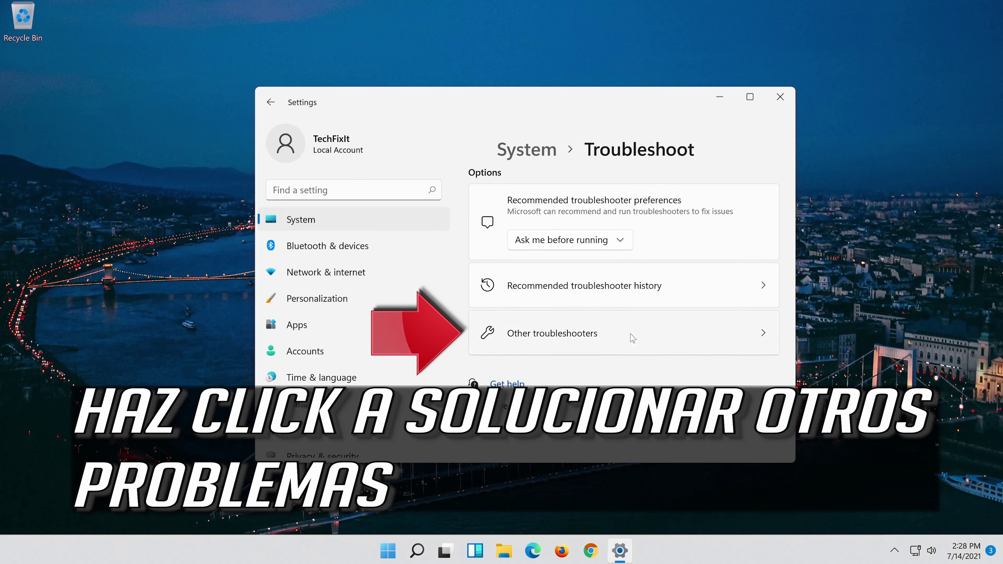
click(629, 337)
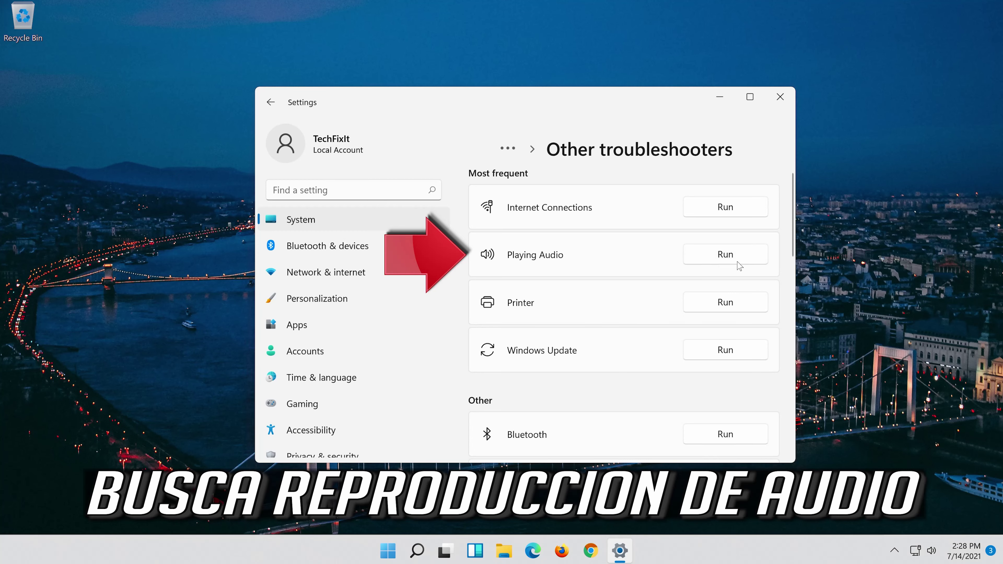
click(715, 261)
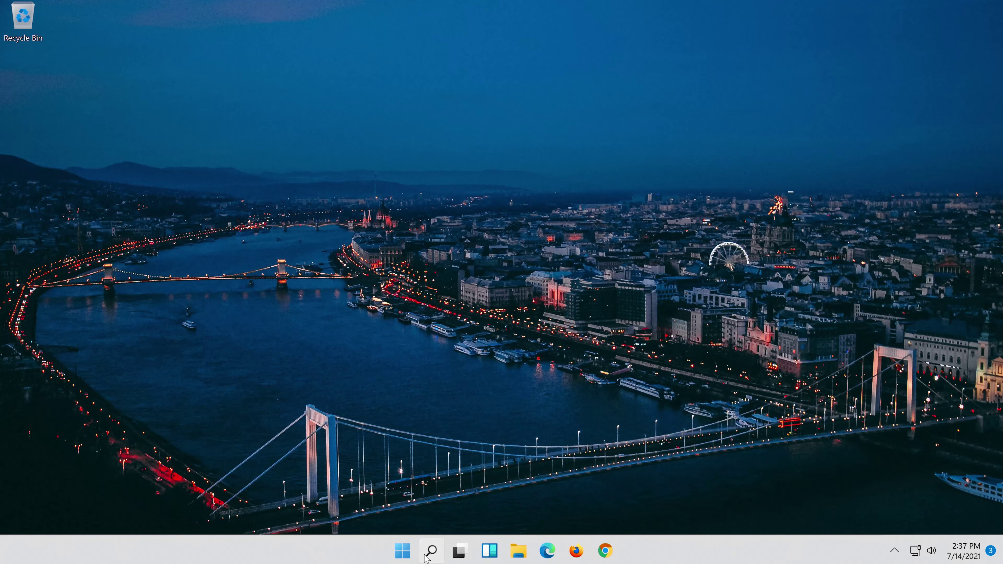
Step: Find and open Device Manager through a Windows search, and move its window to the middle of the desktop
click(431, 552)
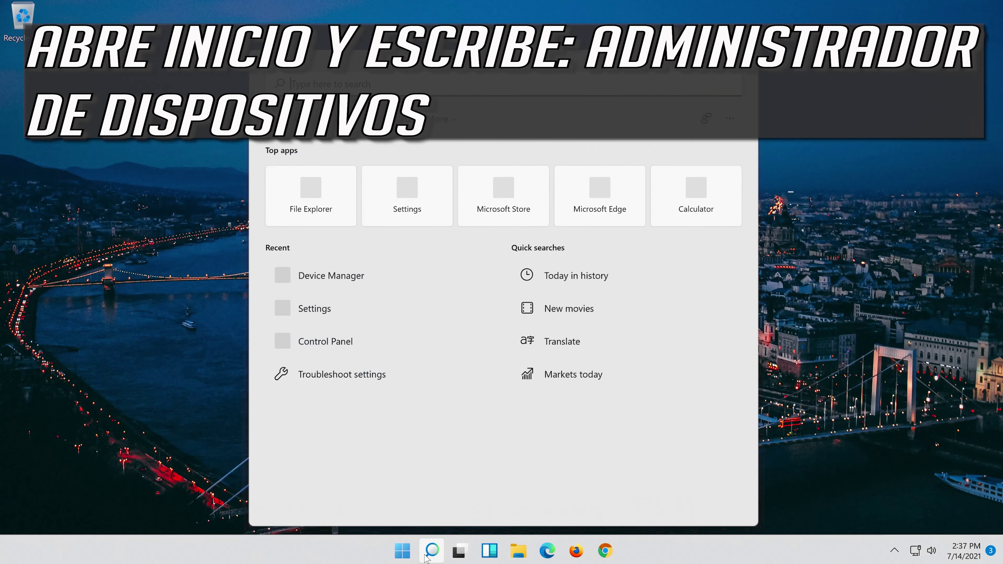
text(device manager)
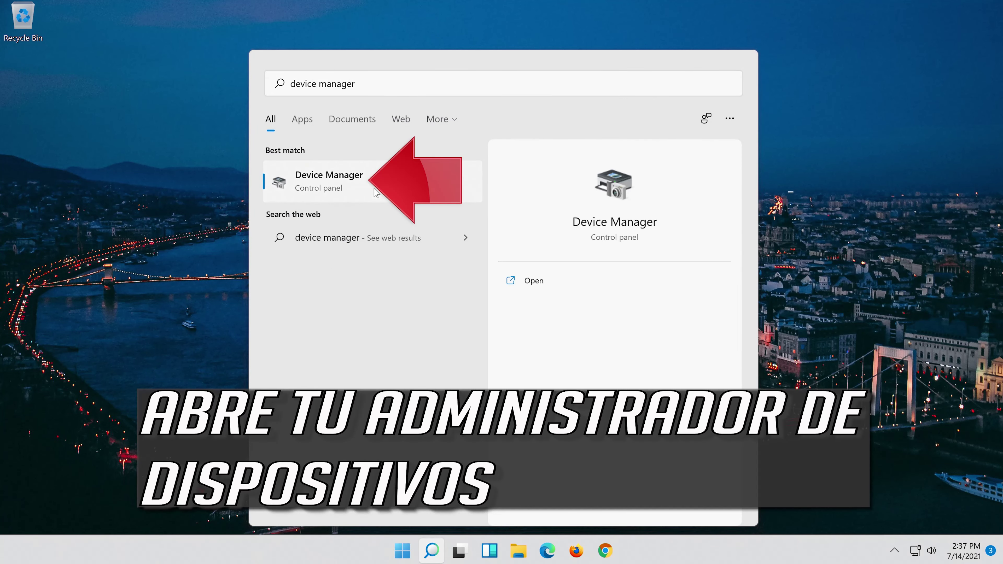
click(374, 193)
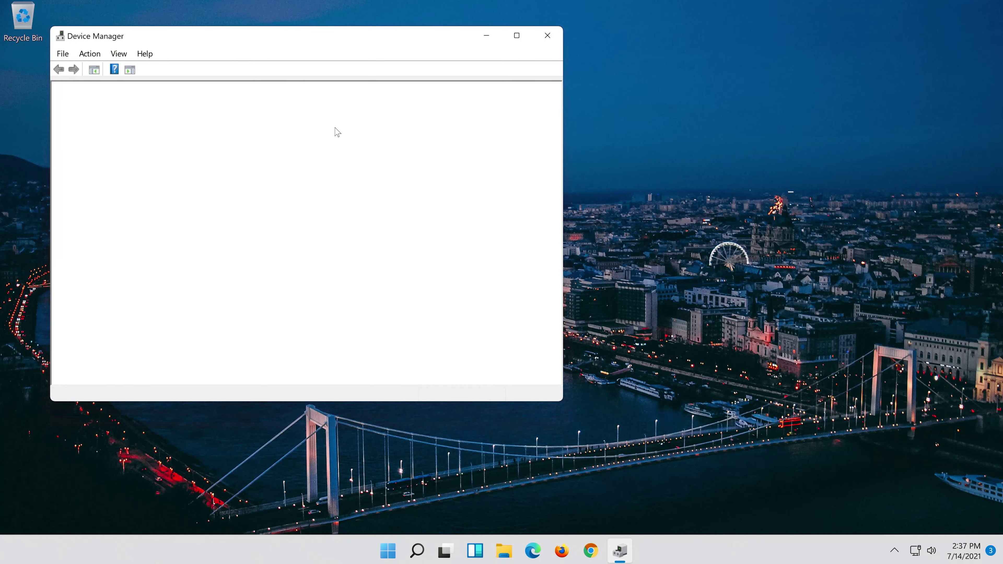
drag(231, 40, 490, 78)
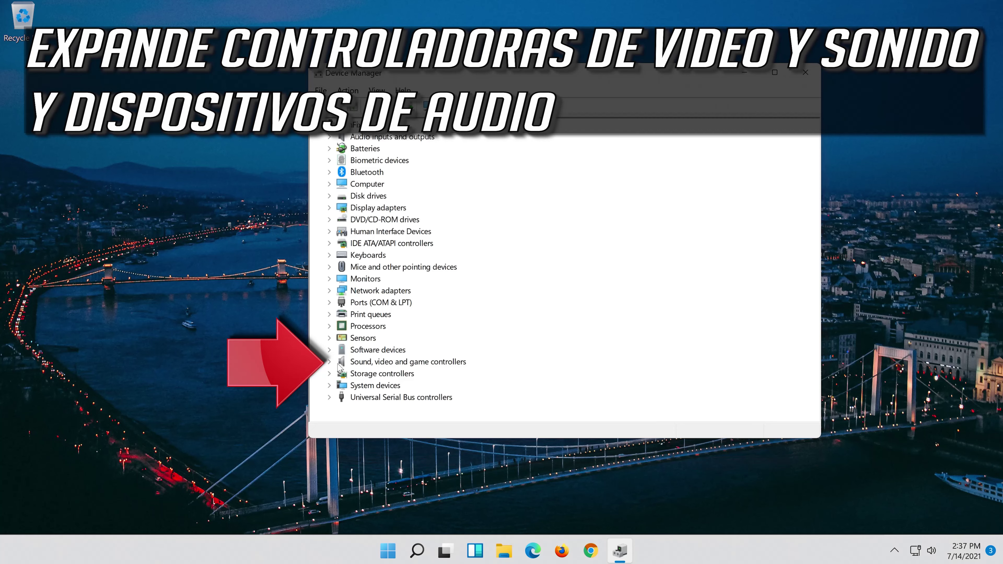
Step: Show the driver properties of the High Definition Audio Device under Sound, video and game controllers
click(330, 363)
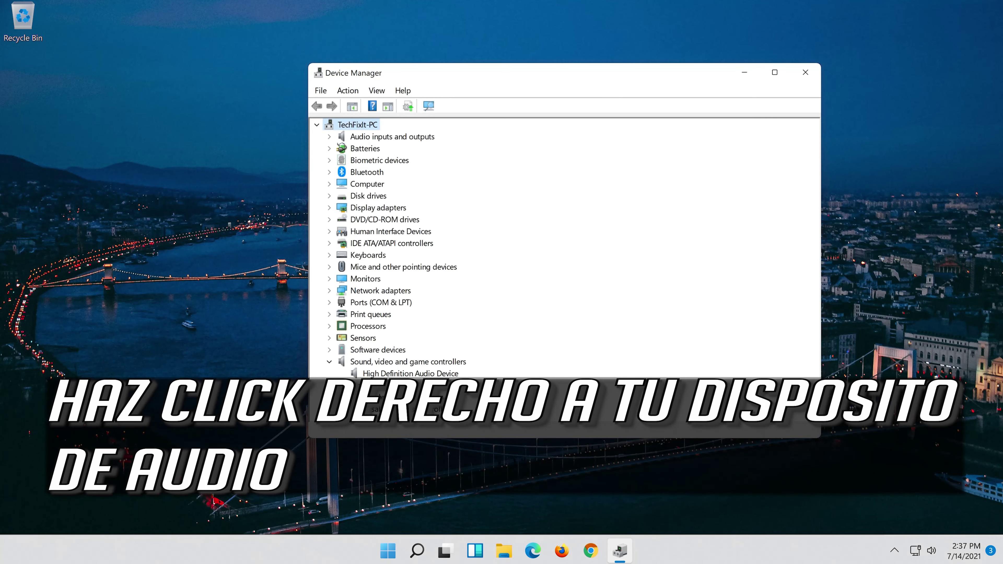
click(410, 373)
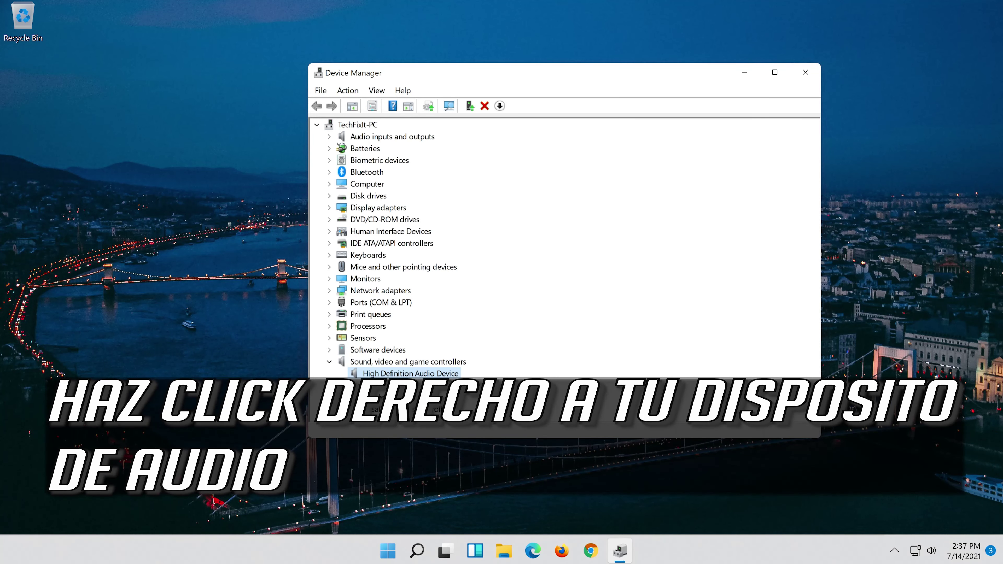
right_click(448, 378)
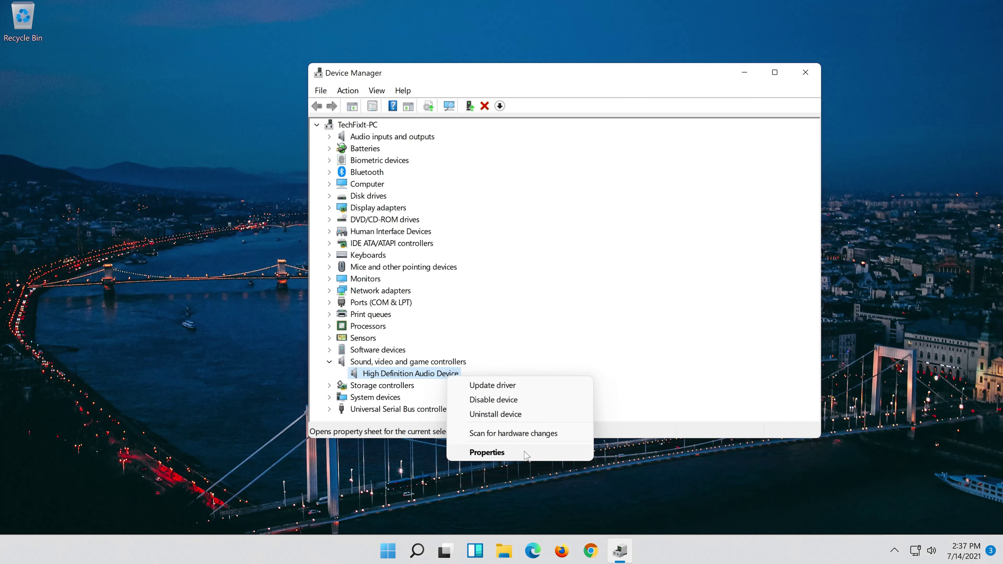
click(525, 452)
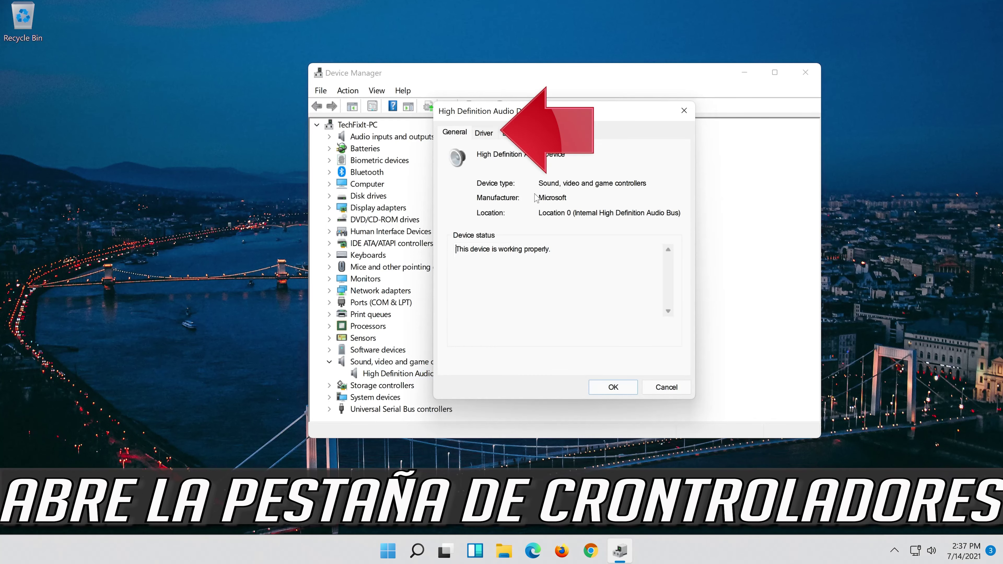
click(482, 134)
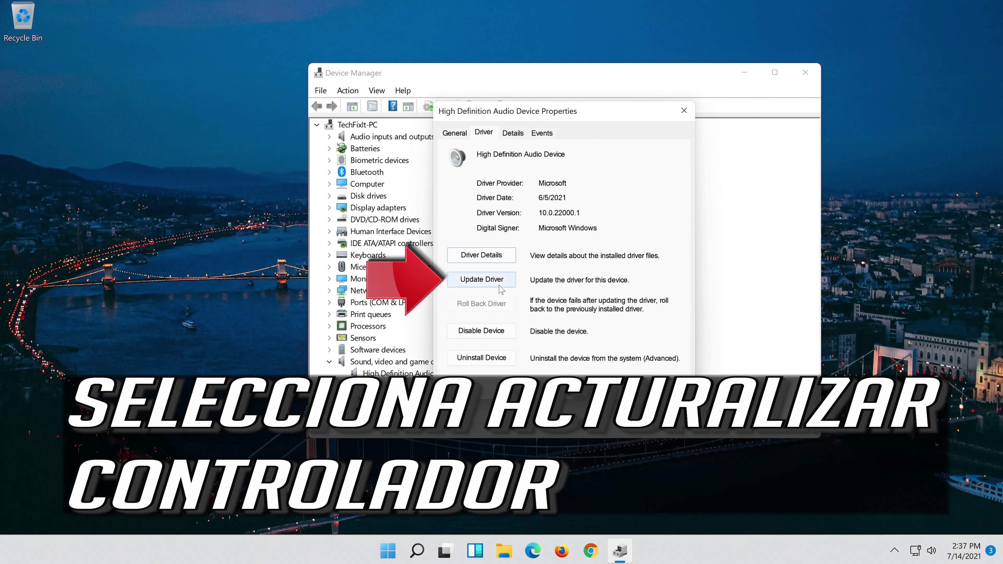
Step: Update the audio driver manually by picking High Definition Audio Device from the drivers available on the computer, and accept the compatibility warning
click(483, 280)
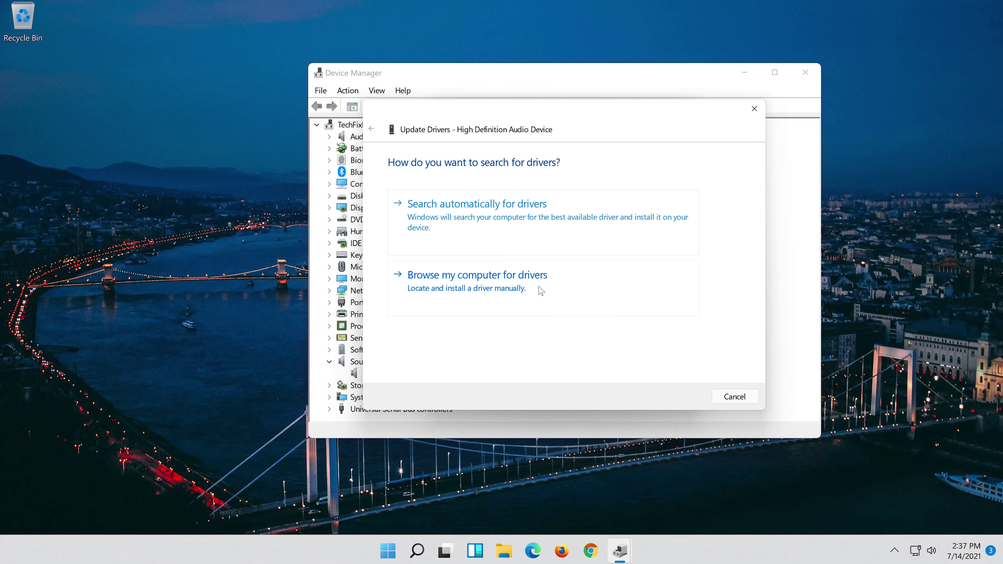
click(539, 287)
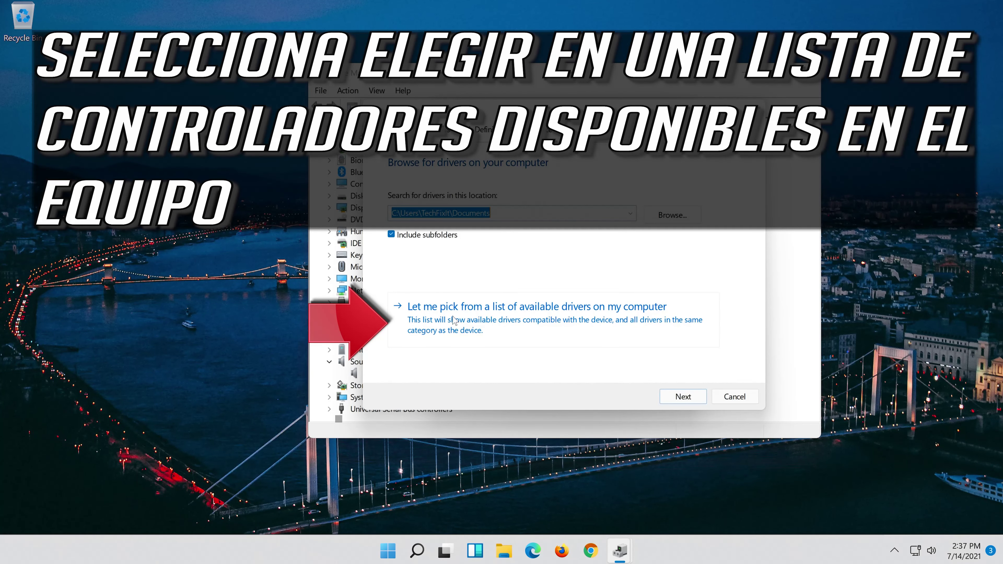
click(492, 331)
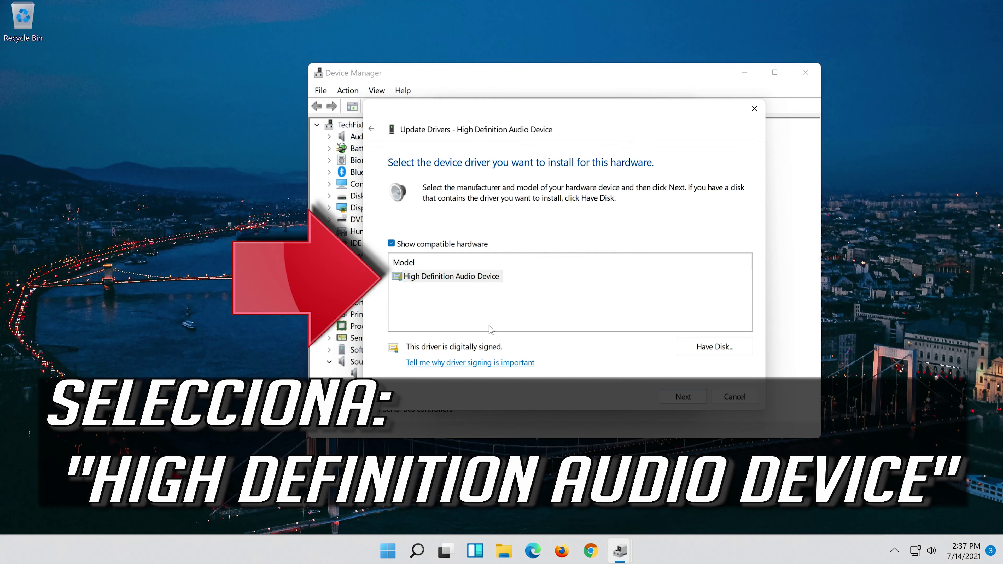
click(433, 280)
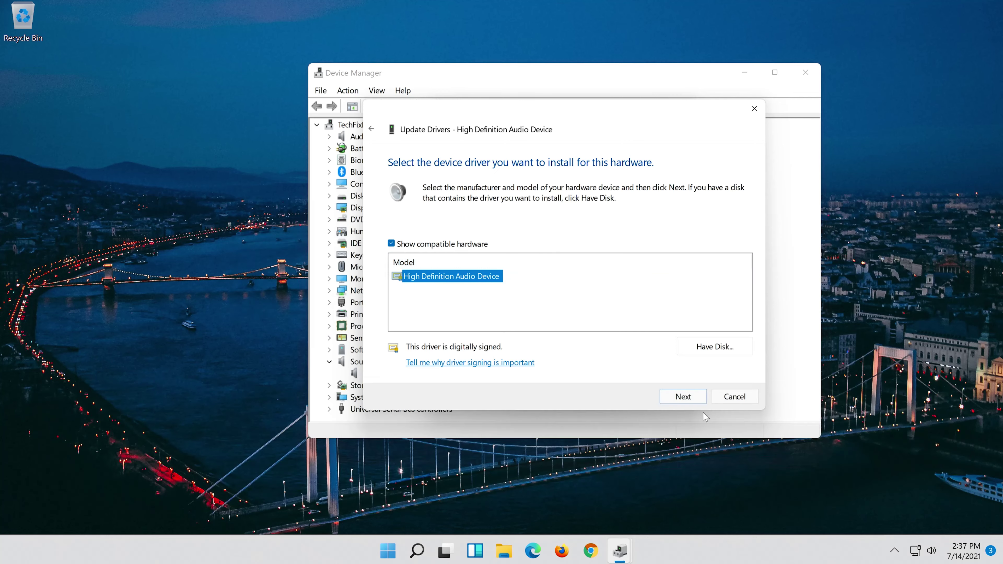
click(683, 404)
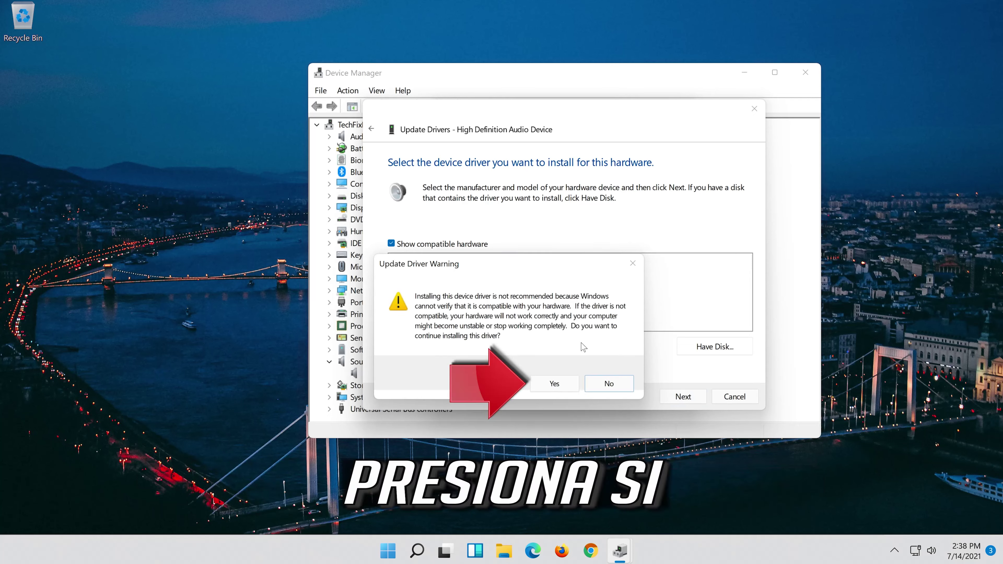
click(554, 384)
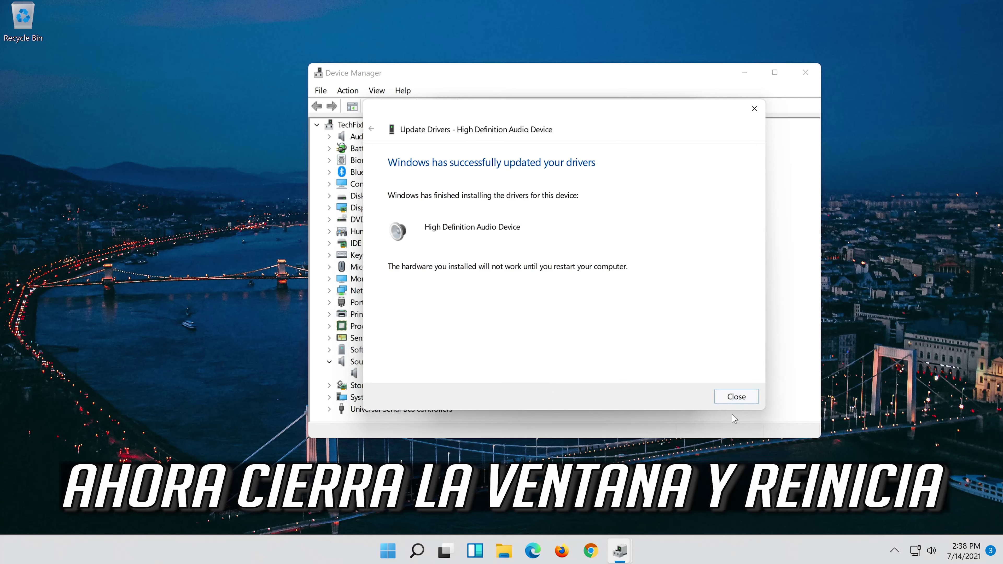
Step: Close the driver update and device properties dialogs and restart the computer
click(737, 397)
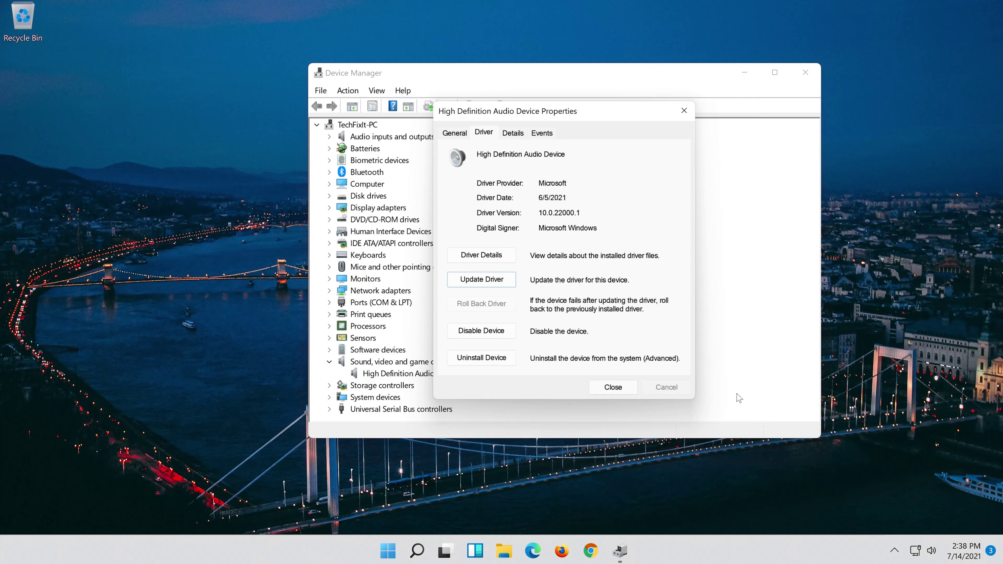
click(613, 388)
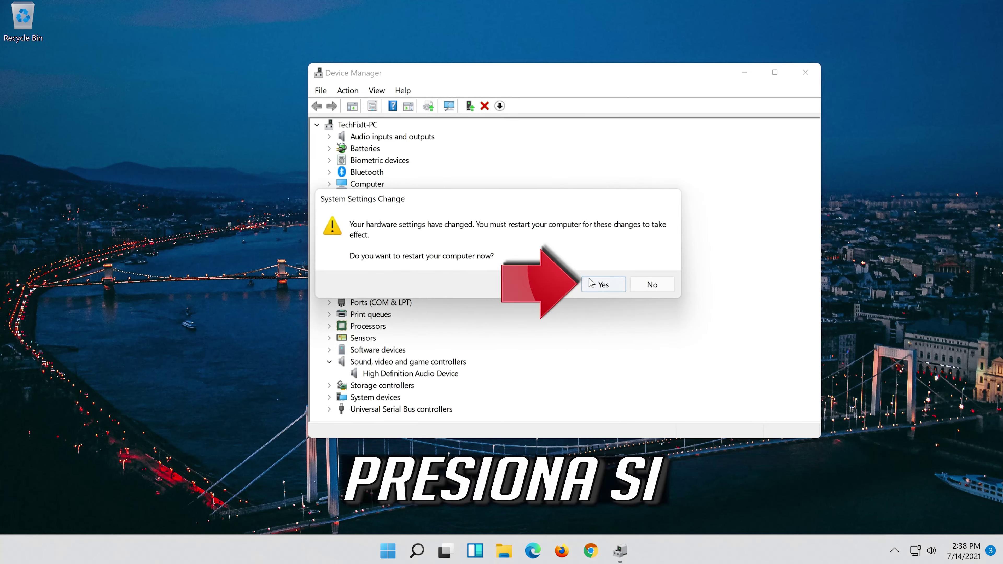
click(603, 285)
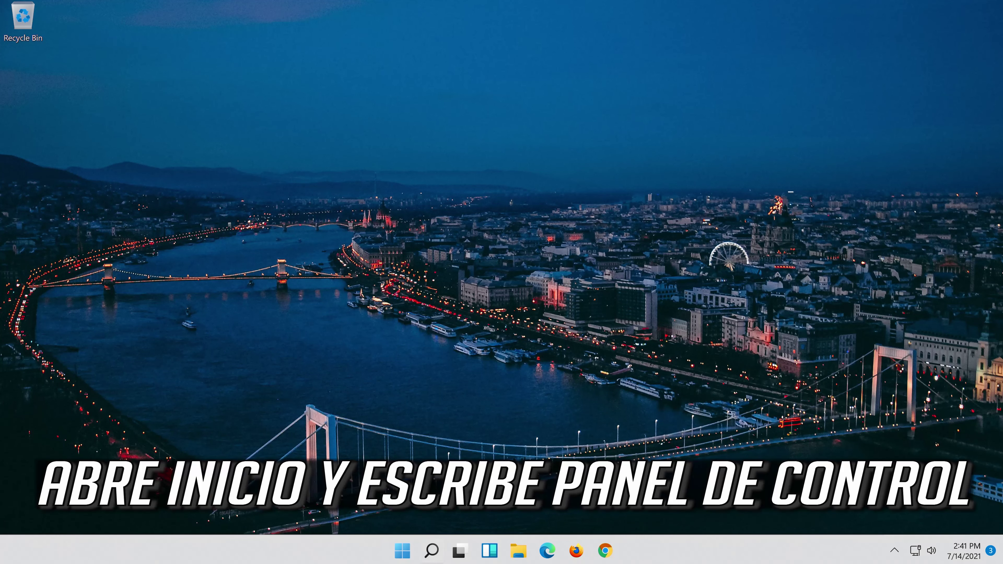
Step: Find and open Control Panel through a Windows search
click(436, 560)
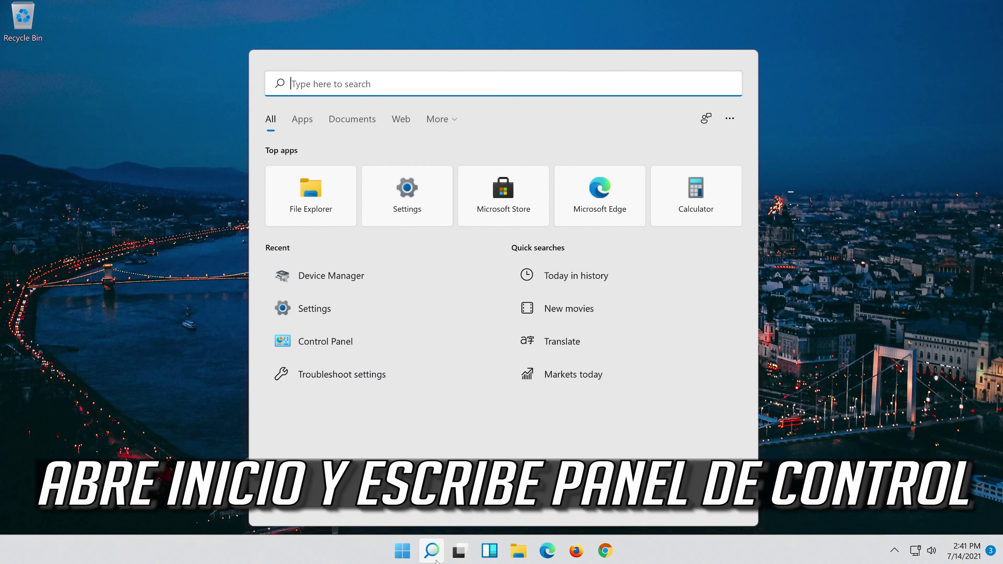
text(con)
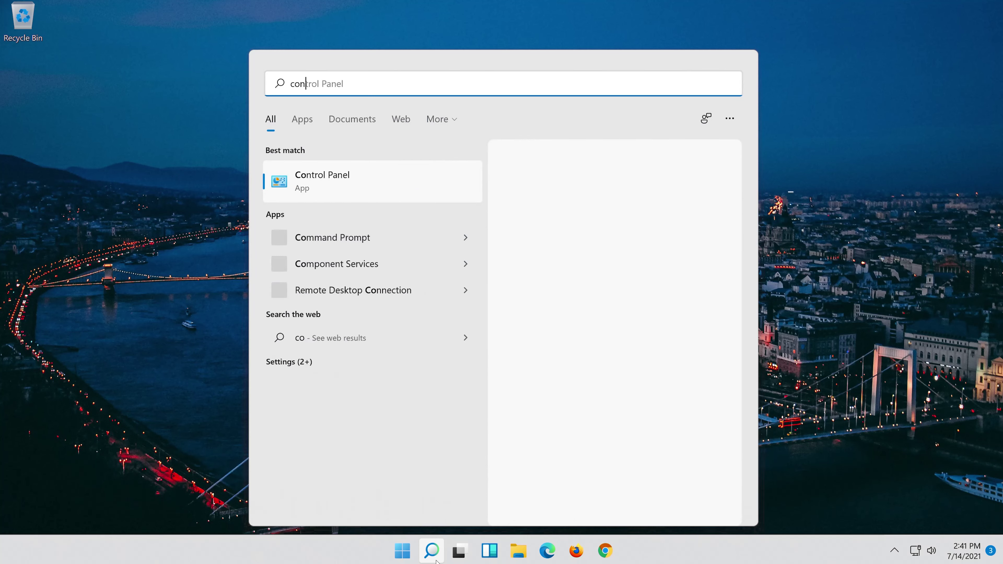
text(trol pa)
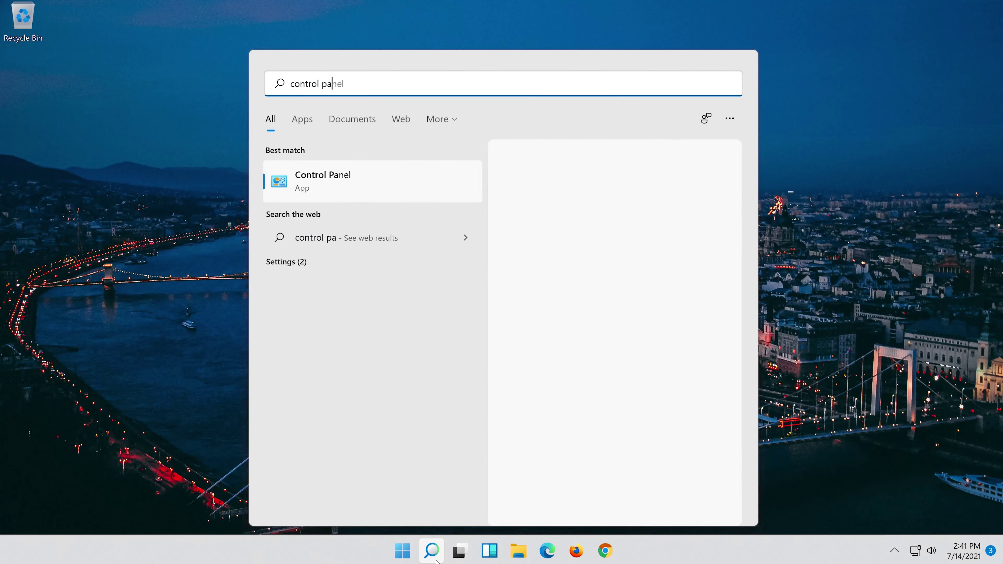
text(nel)
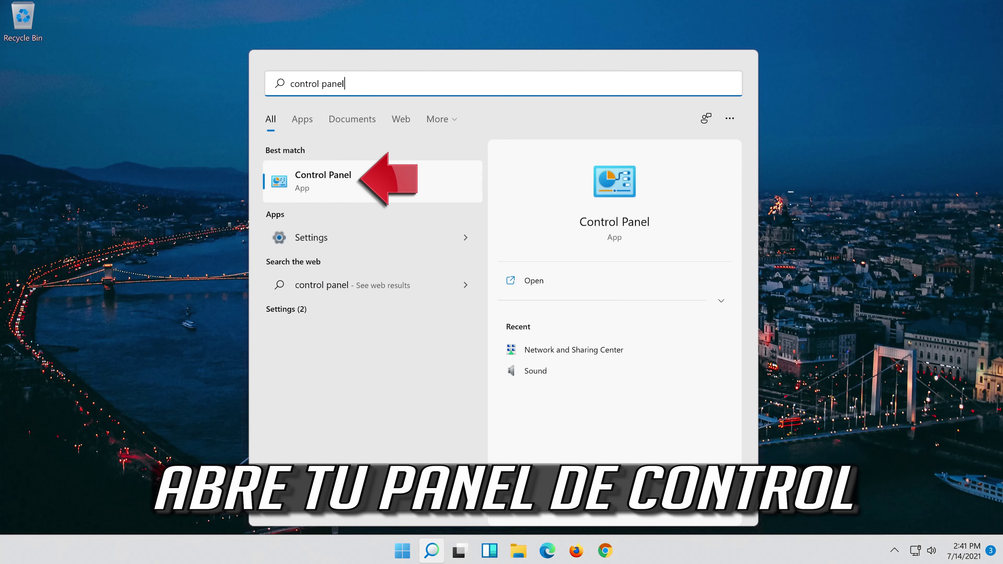
click(425, 182)
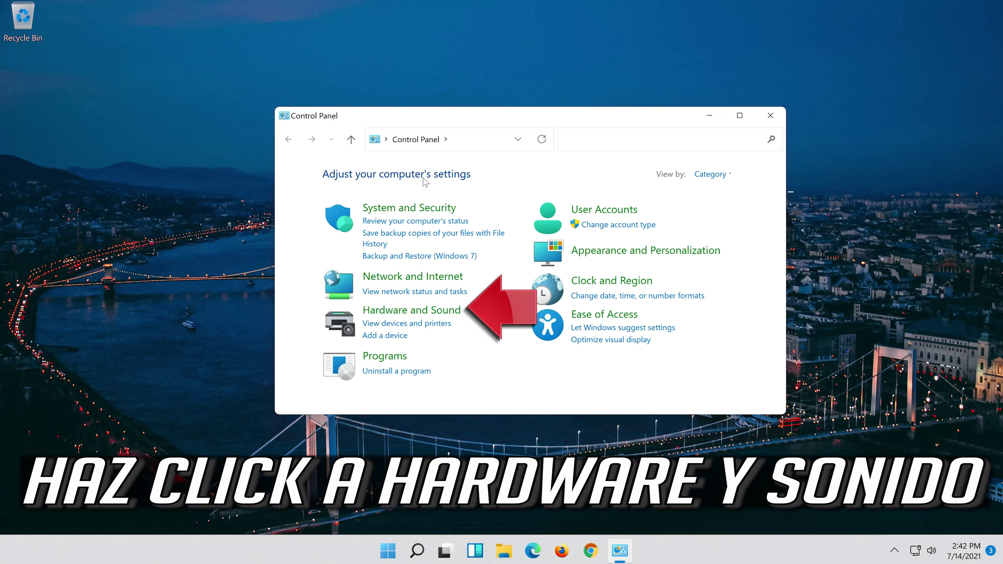
Step: Open the Sound settings from Hardware and Sound and select the Speakers playback device, leaving only the Sound dialog open
click(405, 311)
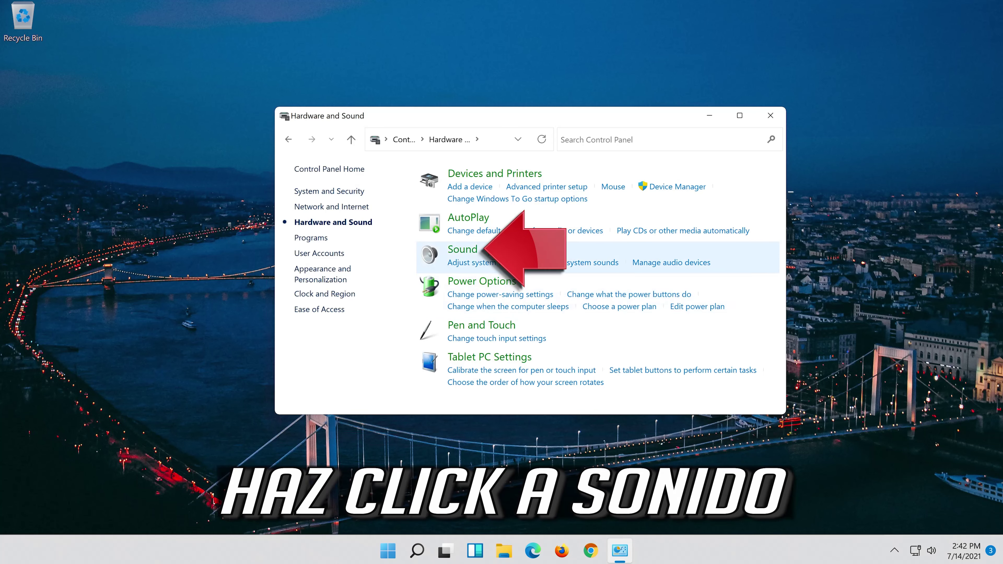
click(462, 252)
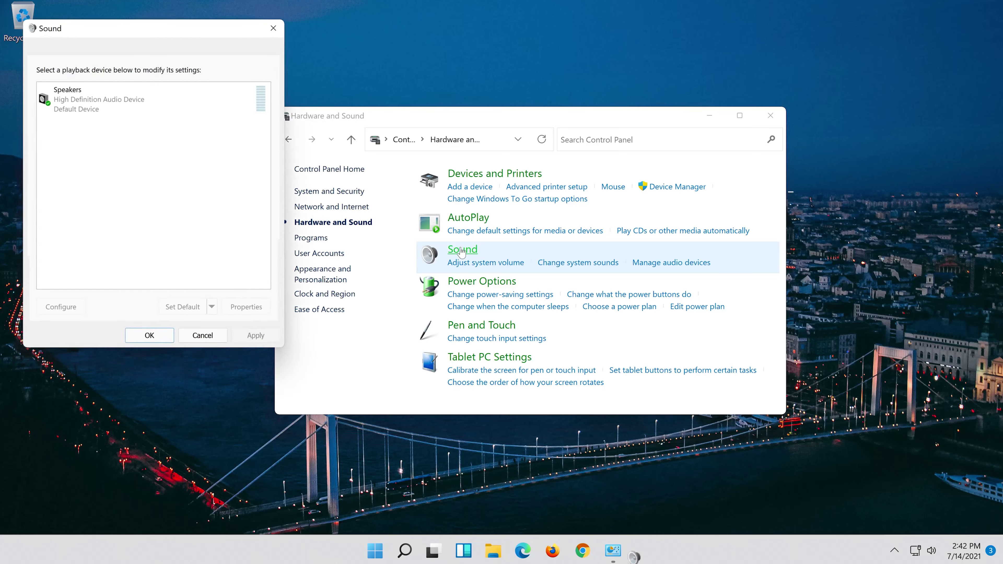
drag(169, 38, 530, 112)
click(775, 116)
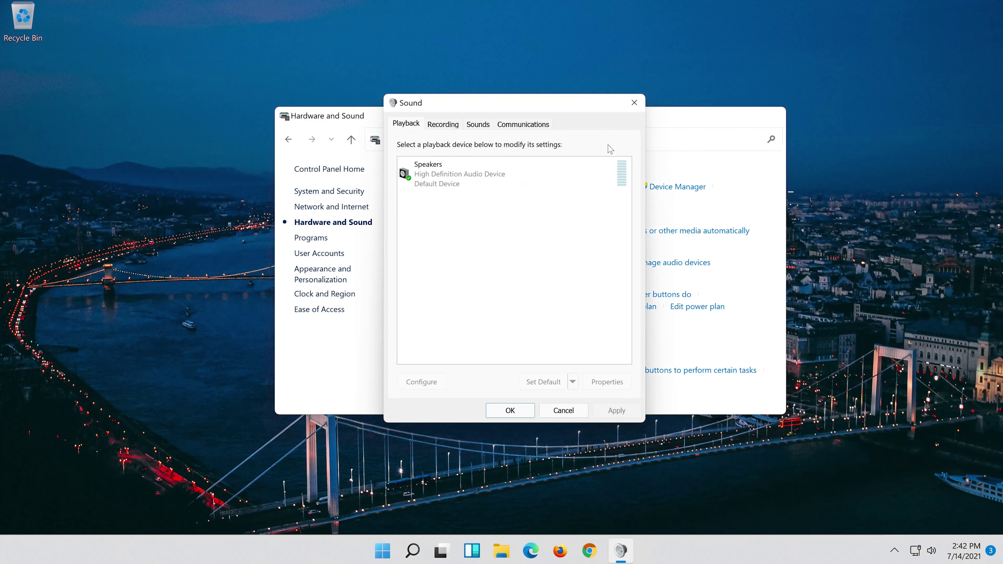
click(482, 167)
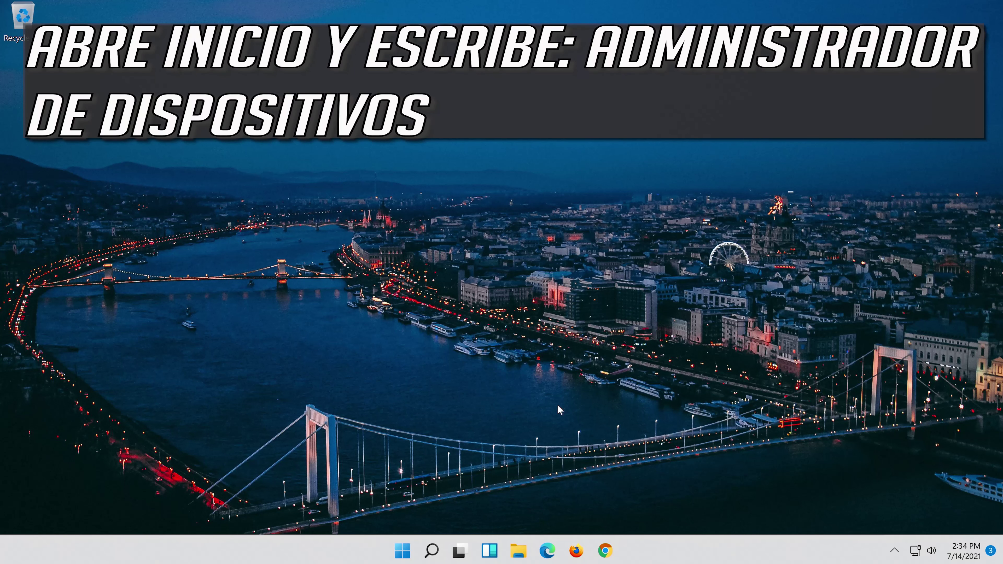
Step: Find and open Device Manager through a Windows search and move its window to the middle of the desktop
click(425, 557)
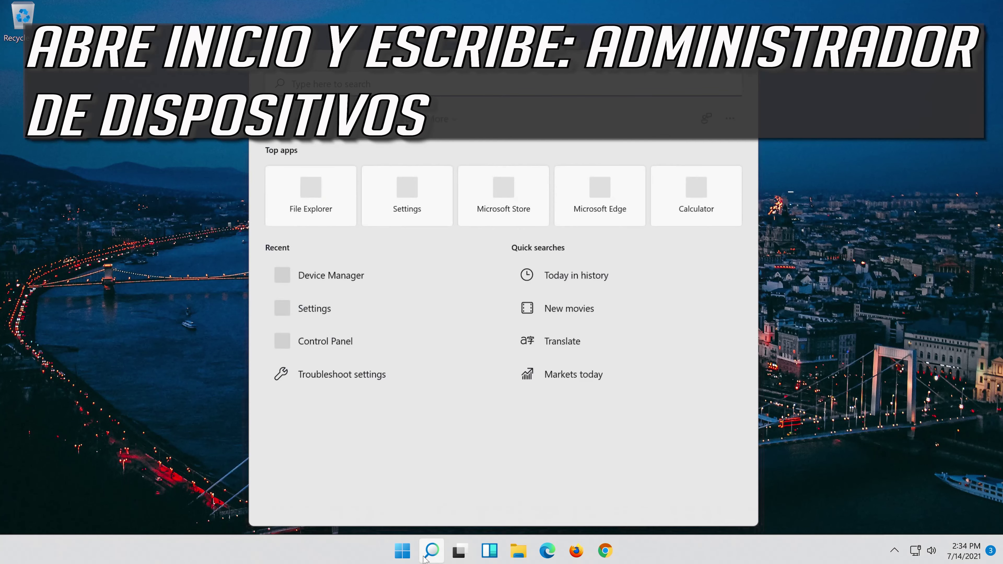
text(device man)
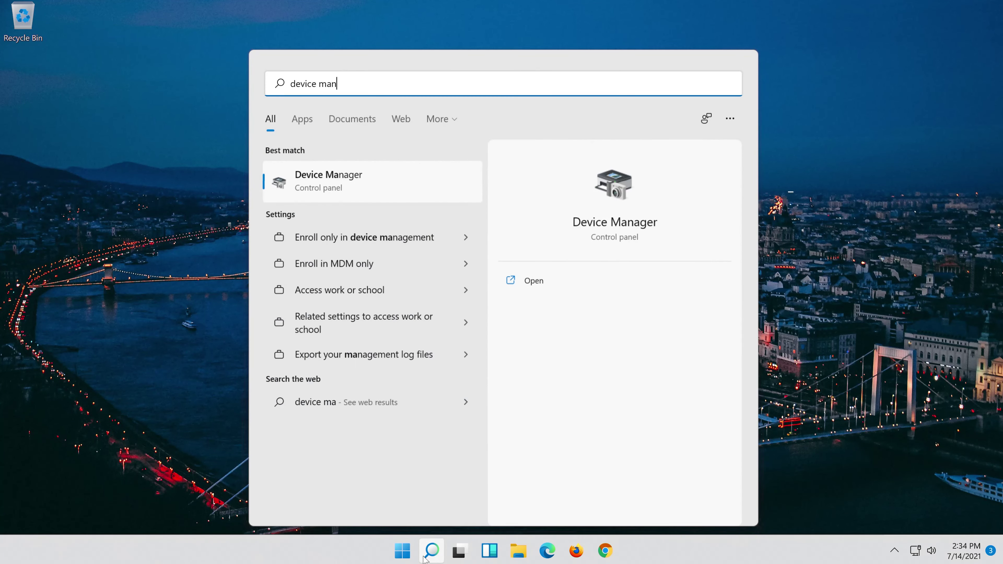
text(ager)
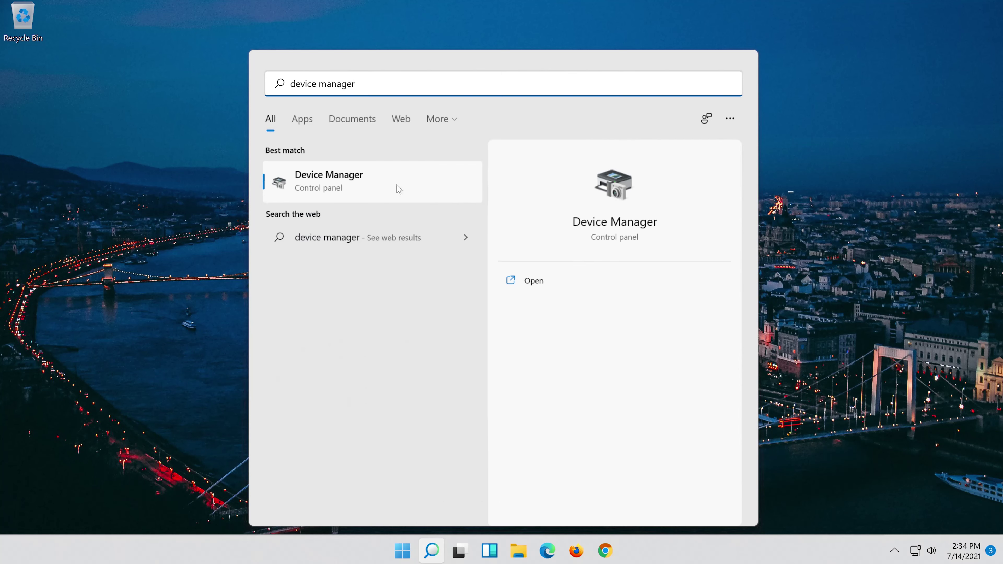
click(348, 197)
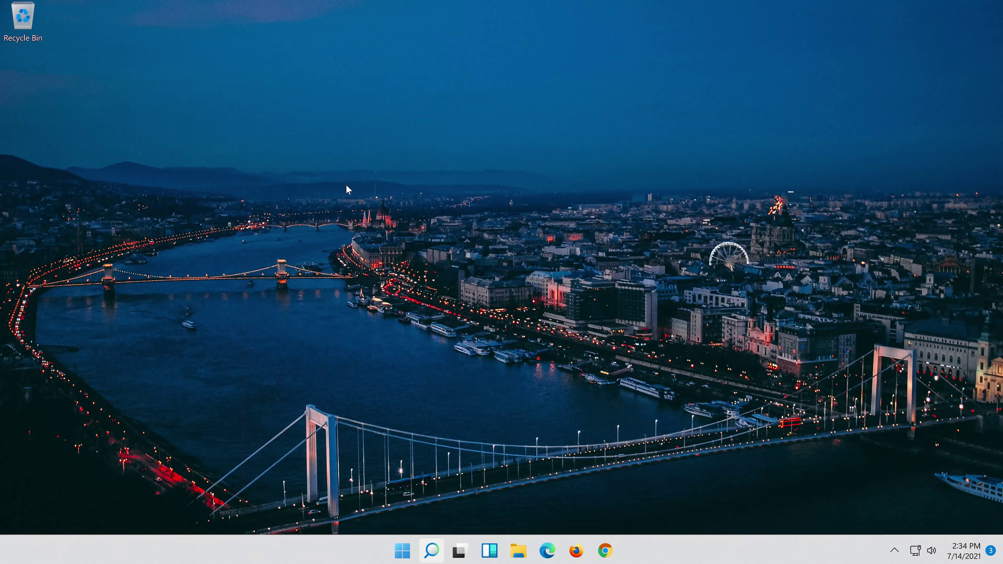
drag(179, 118, 402, 123)
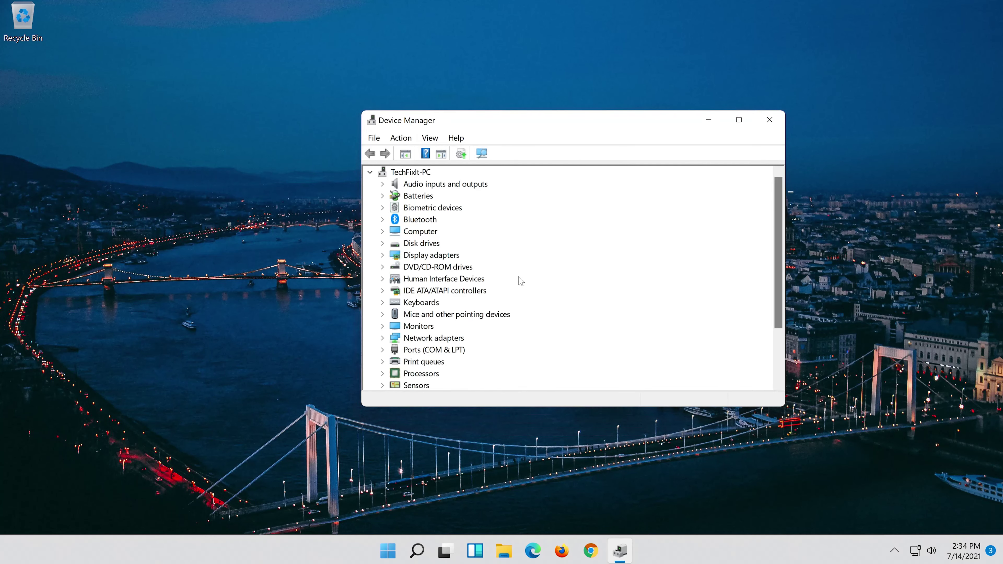
Step: Expand Sound, video and game controllers and open the properties of High Definition Audio Device
scroll(522, 282, down, 2)
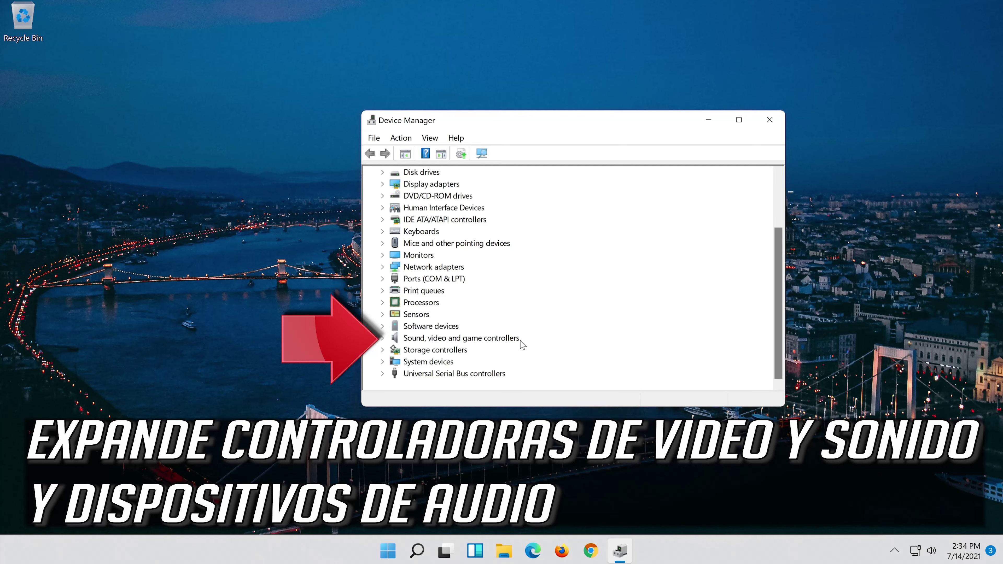
double_click(392, 340)
click(468, 339)
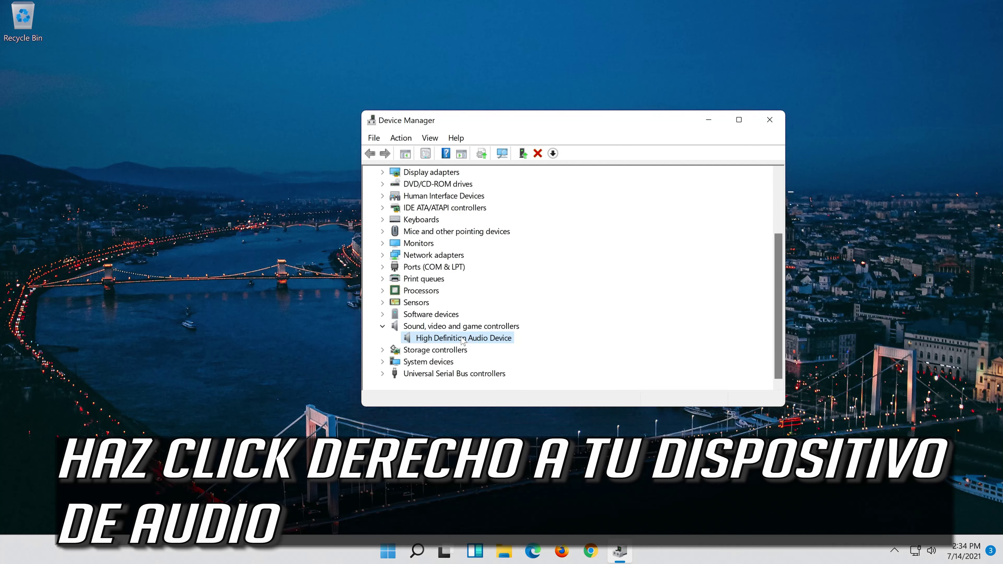
right_click(463, 340)
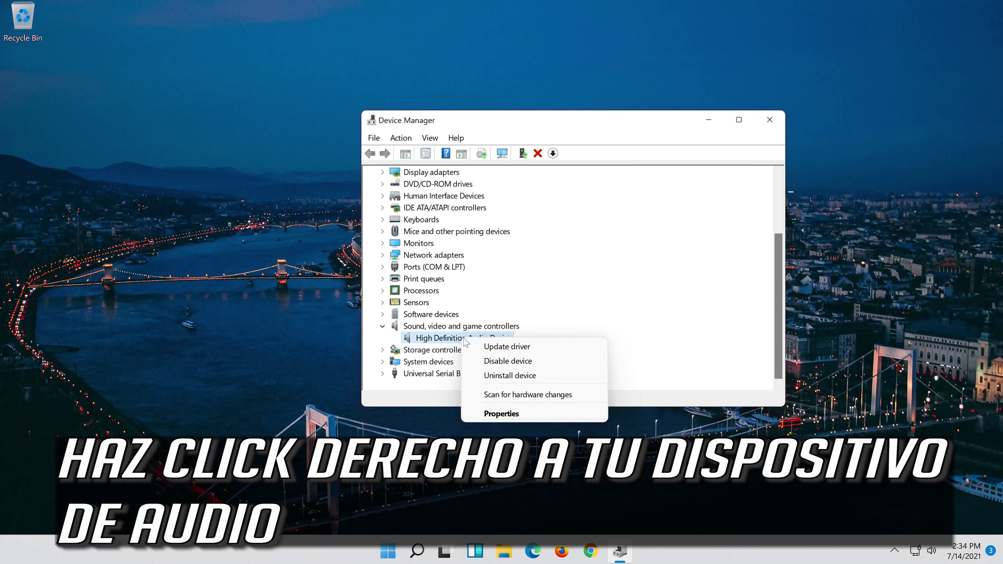
click(512, 415)
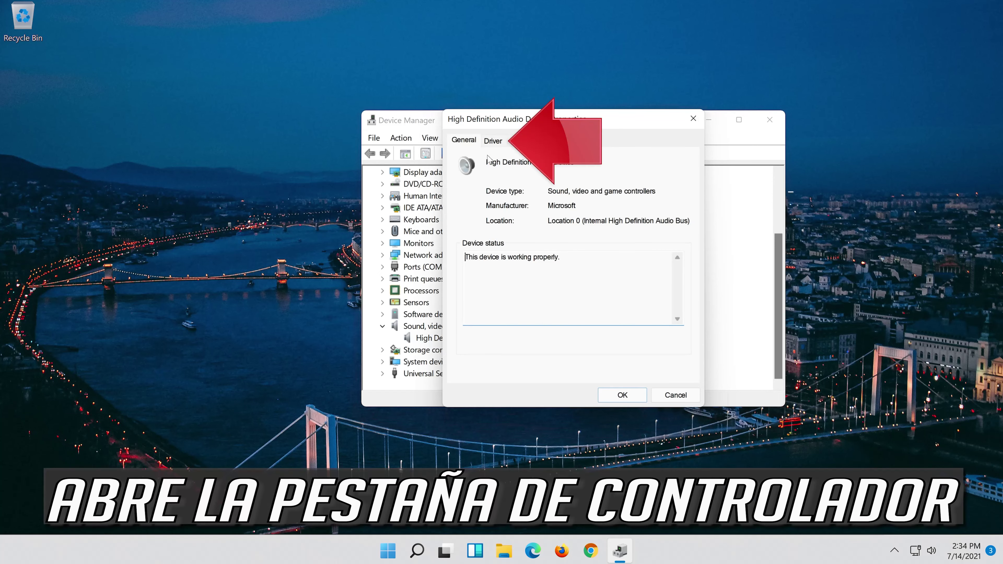
Step: Uninstall High Definition Audio Device from its driver properties and confirm the removal
click(490, 142)
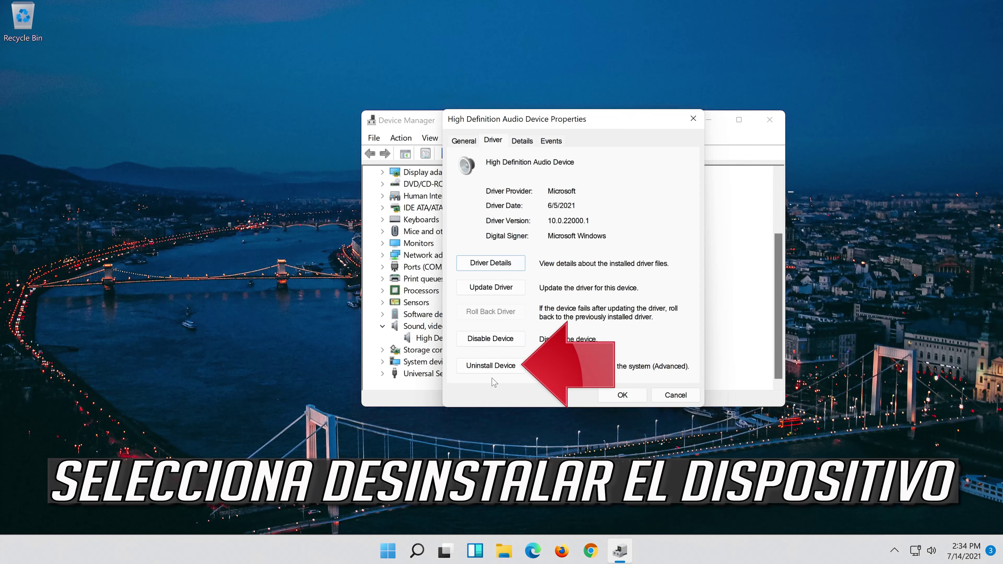
click(491, 365)
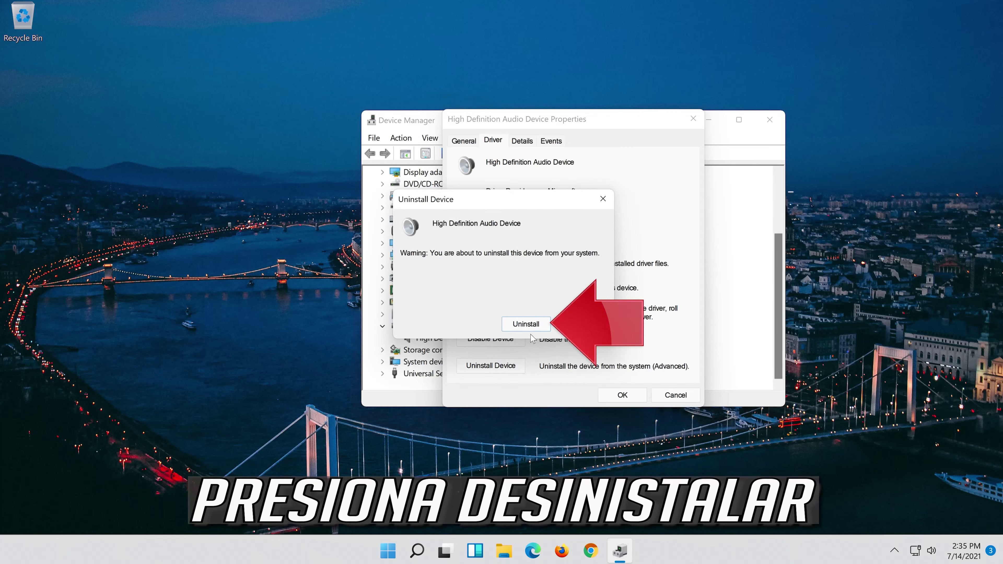
click(531, 328)
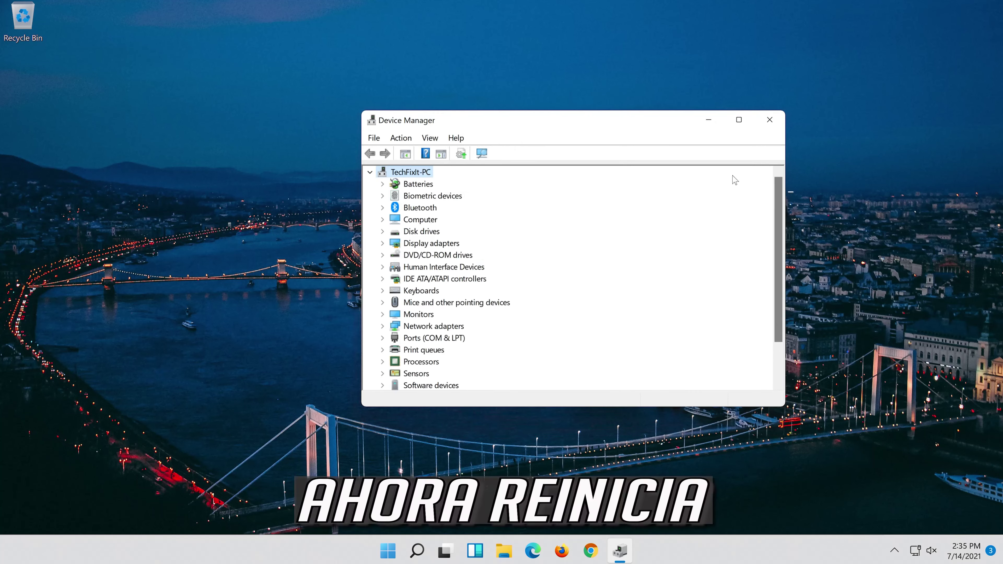
Step: Close Device Manager and restart the computer
click(769, 121)
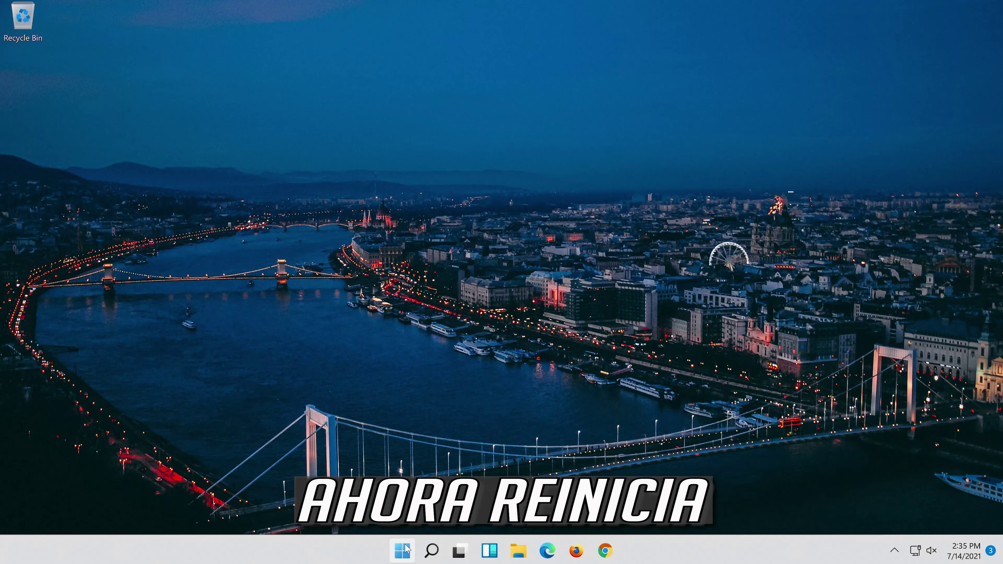
click(405, 554)
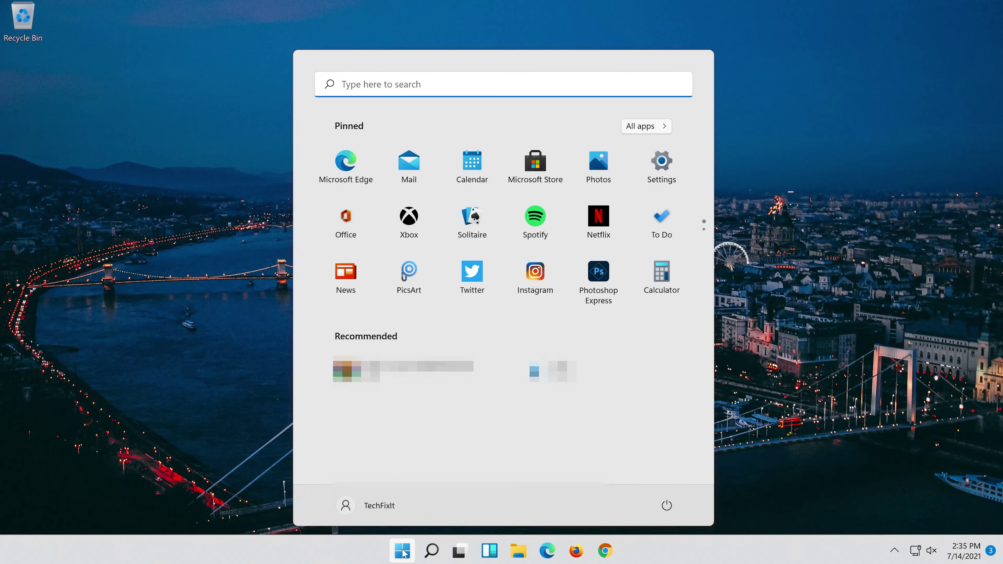
click(668, 505)
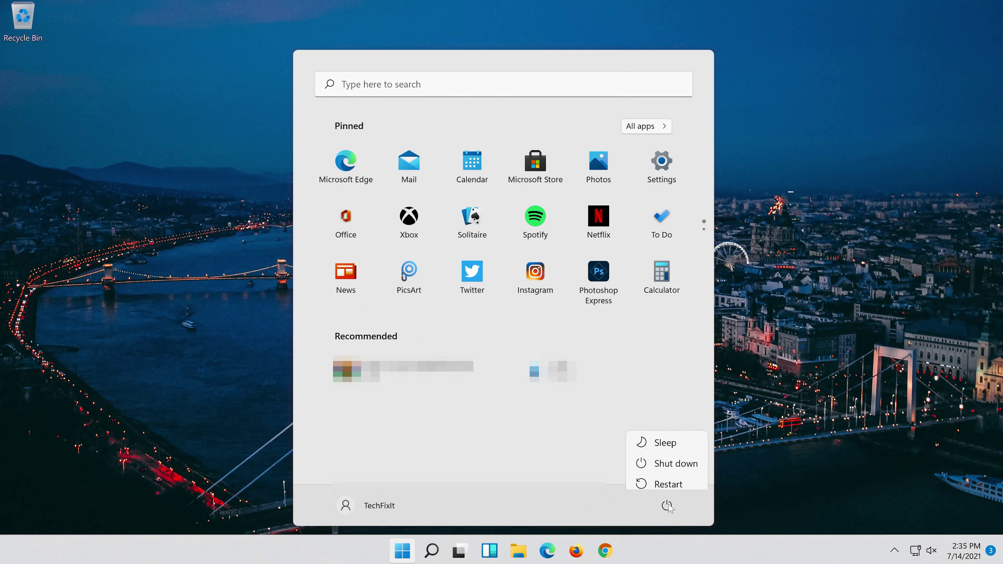
click(679, 484)
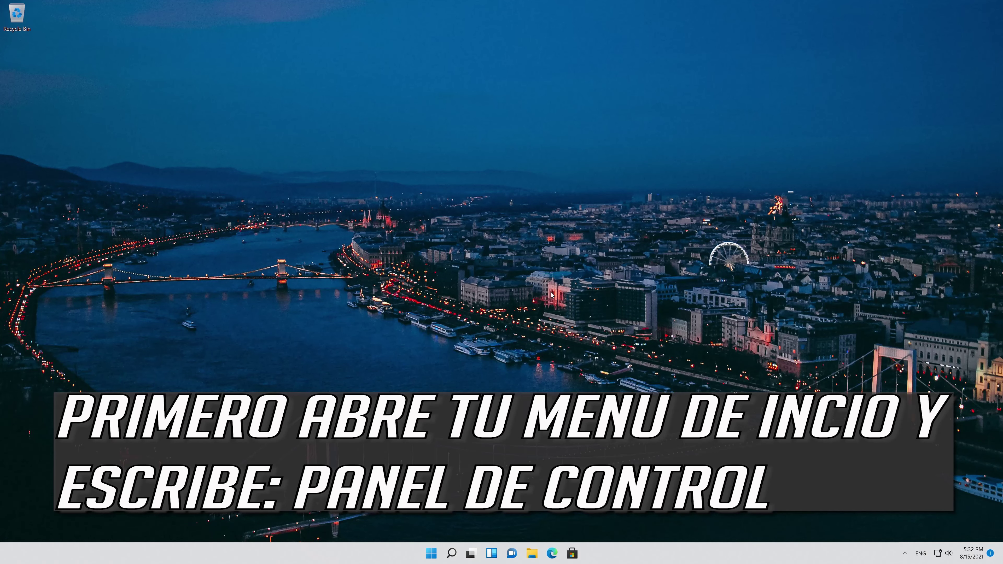
Step: Search Windows for "control panel" and open Control Panel
key(super)
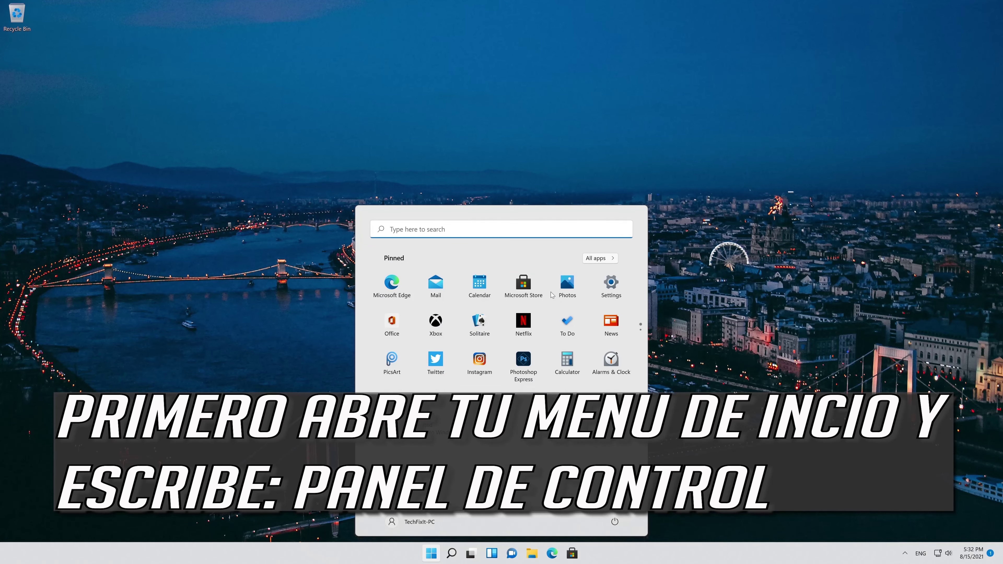
text(control )
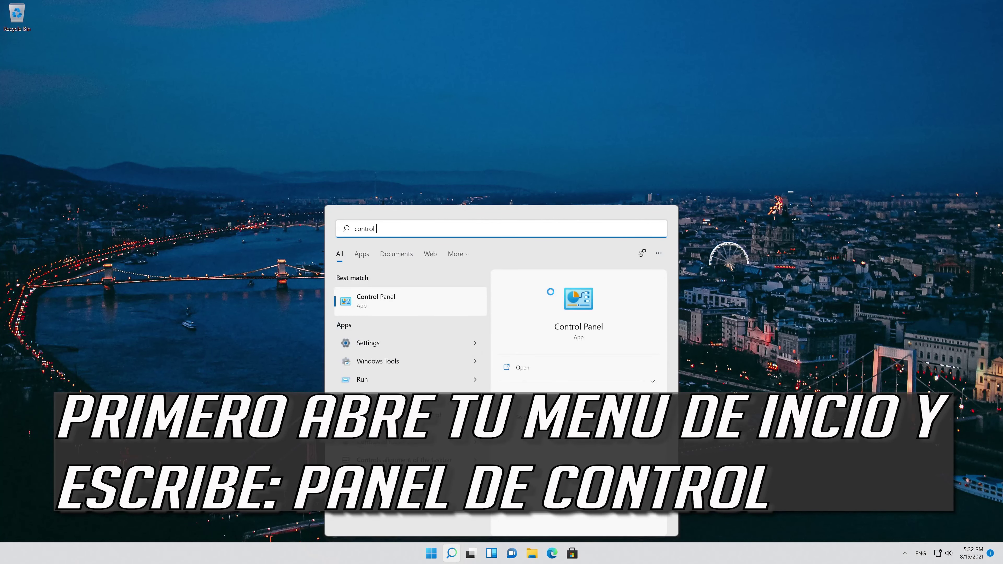
text(panel)
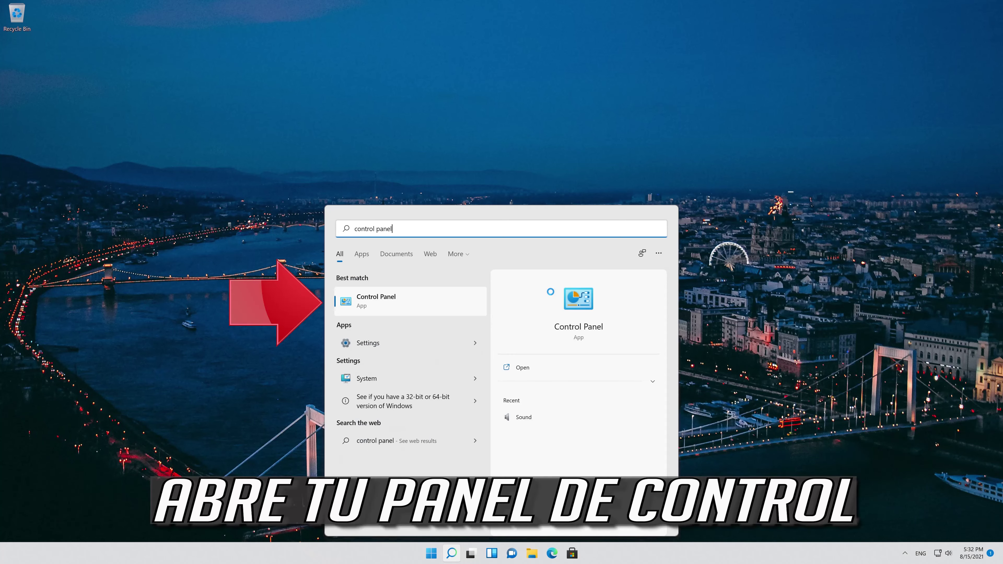
click(414, 305)
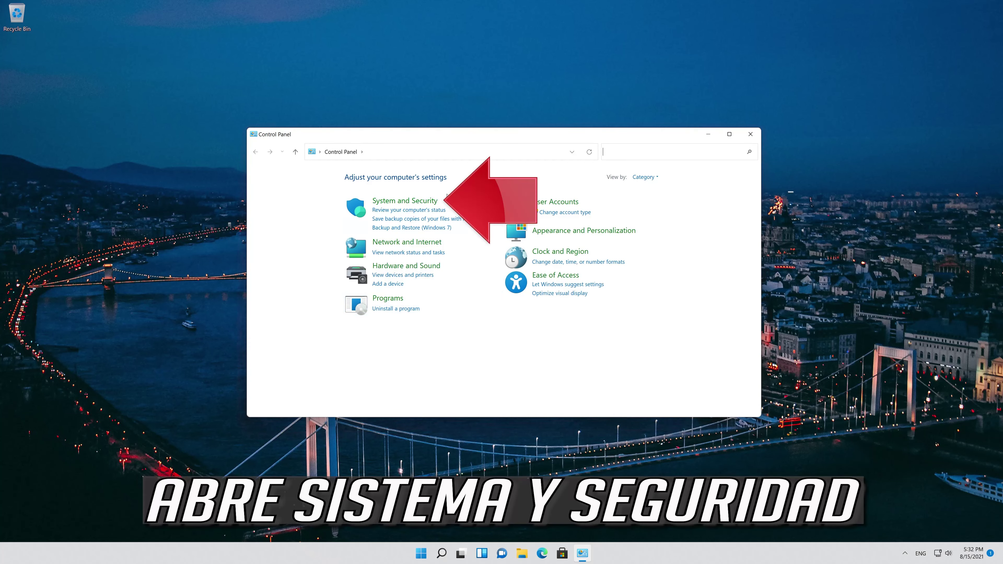
Step: Open System Restore from the Recovery tools under System and Security, Security and Maintenance
click(413, 203)
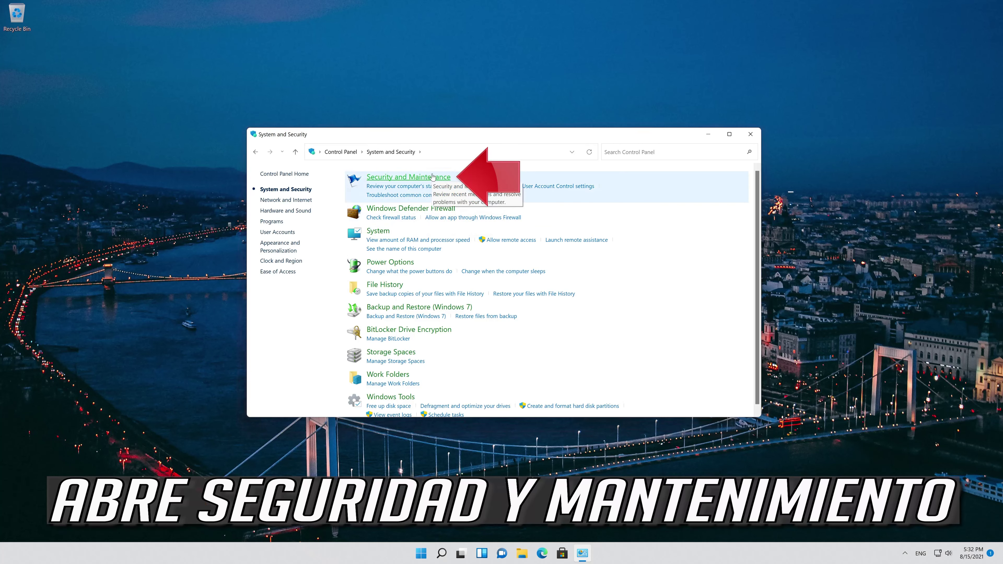
click(414, 182)
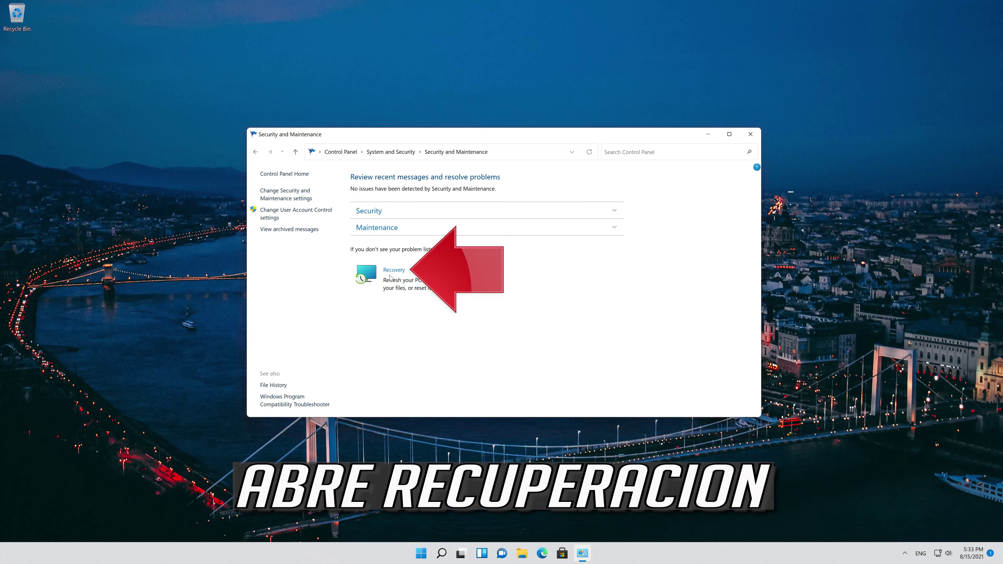
click(398, 272)
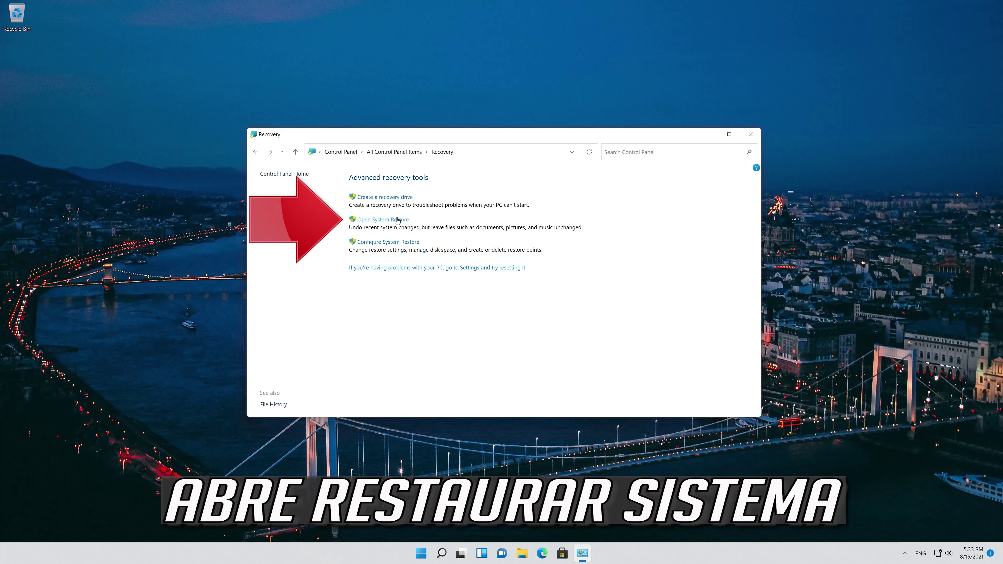
click(389, 222)
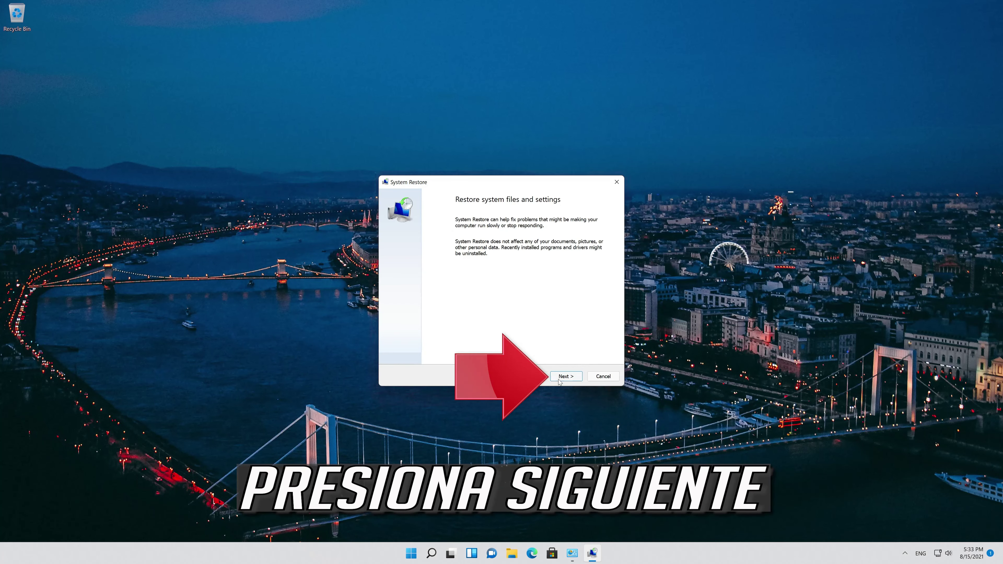
Step: Select the manual restore point "New restore point" from 8/15/2021 5:28:20 PM, finish the wizard and confirm starting the system restore
click(566, 377)
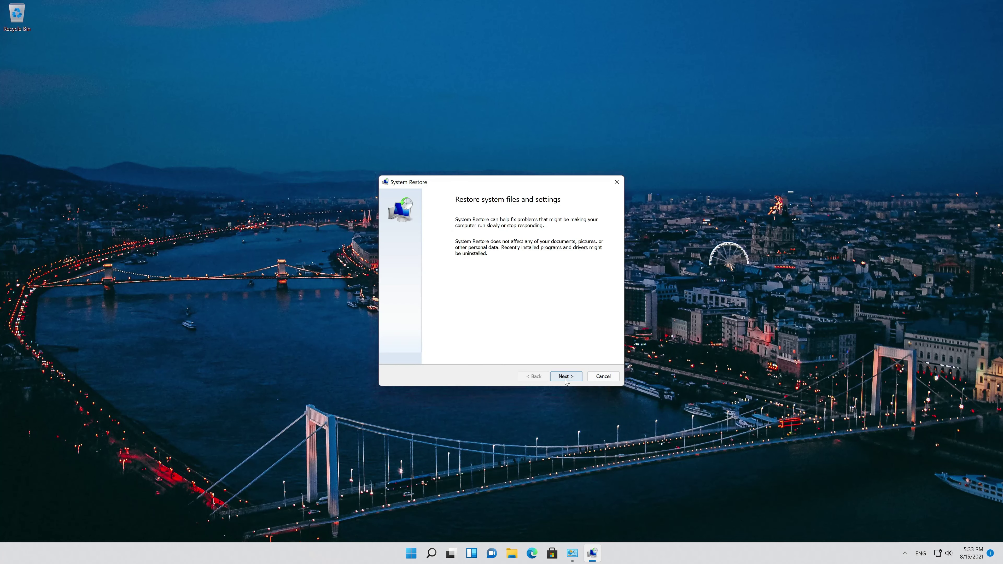
click(498, 256)
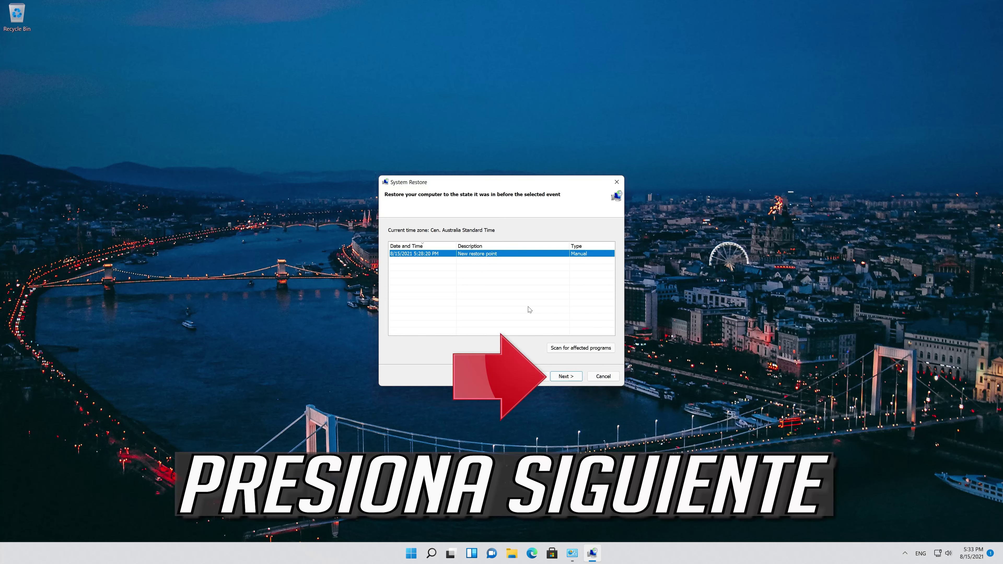
click(578, 377)
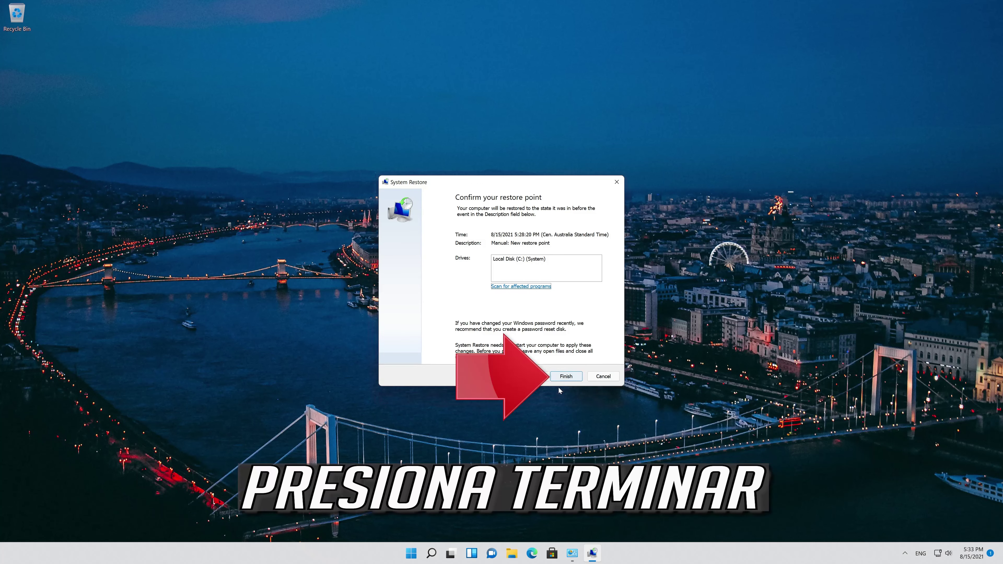
click(566, 377)
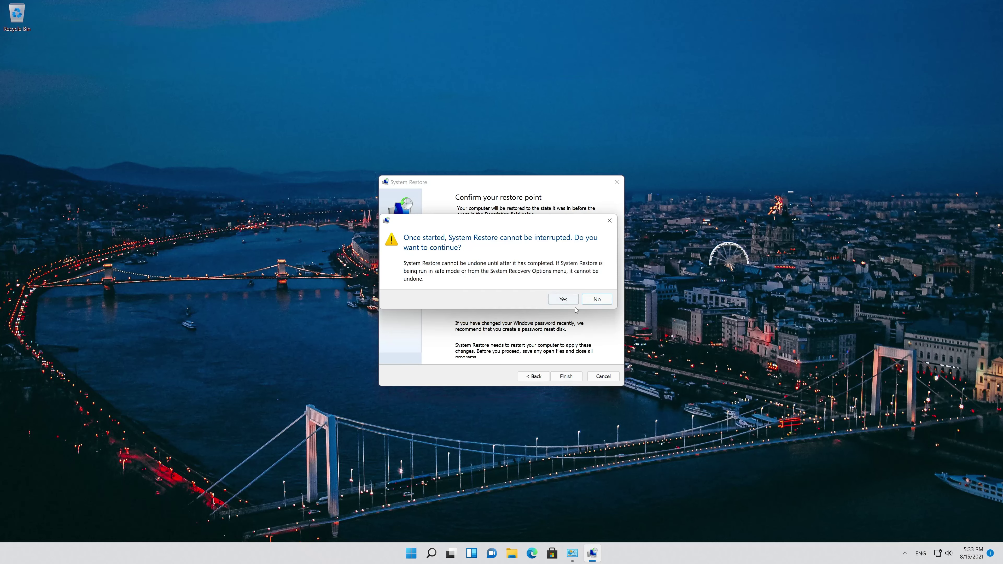
click(562, 300)
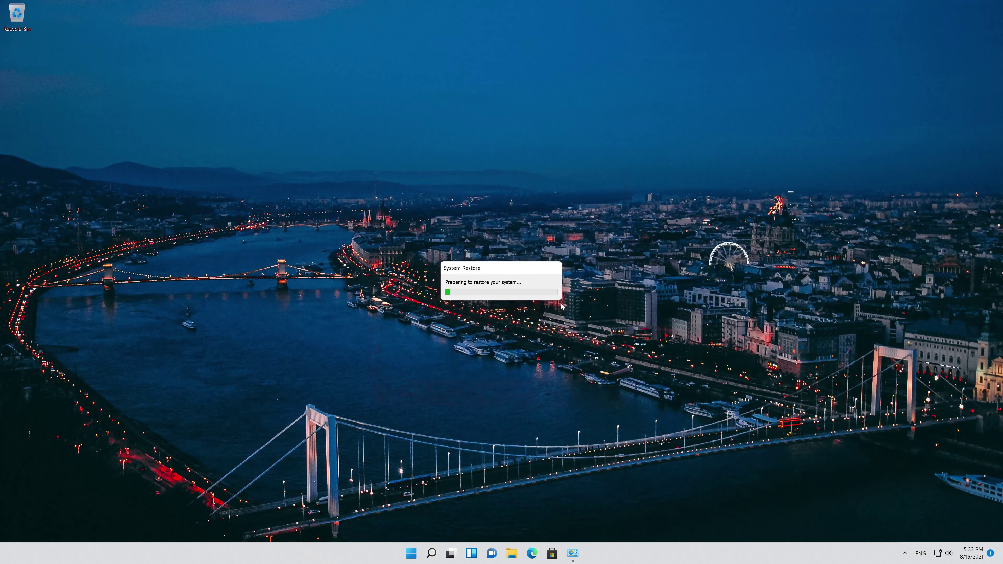